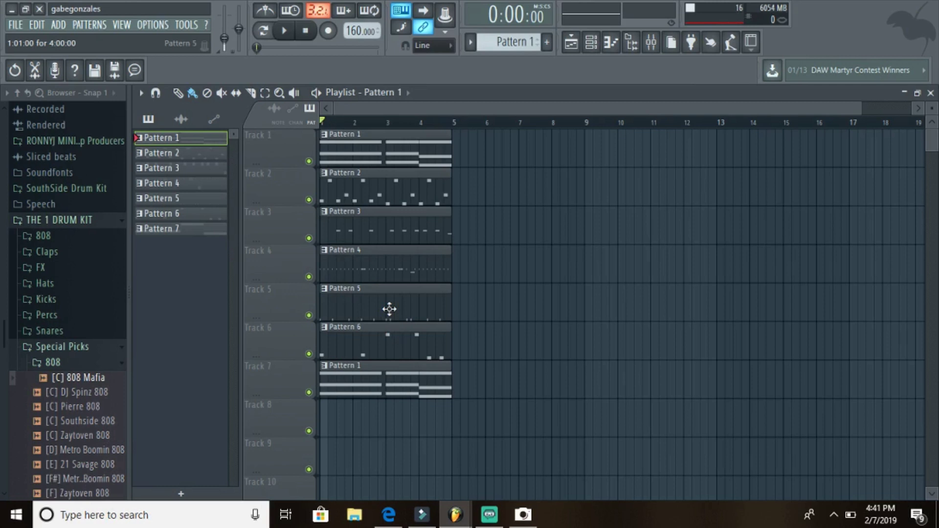
# Step: Mute the 808 Mafia channel and play the song from the start
pyautogui.doubleClick(453, 96)
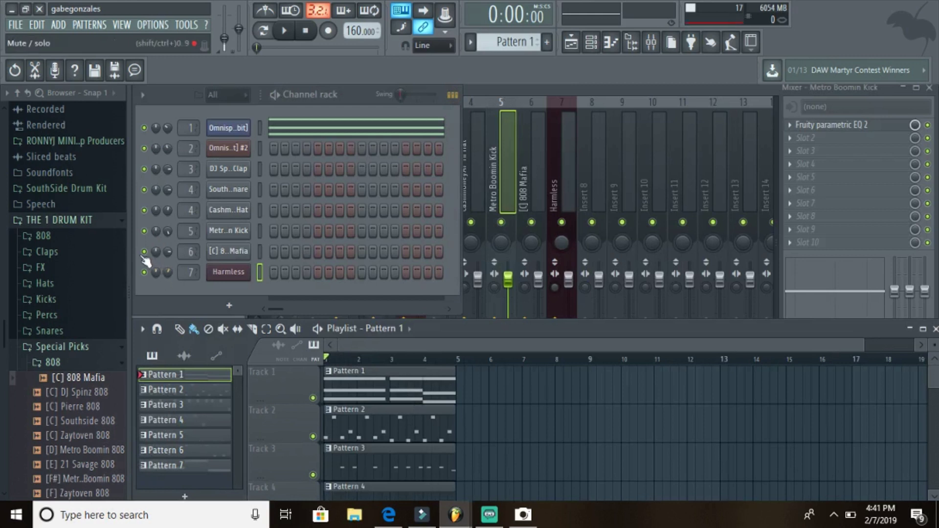
pyautogui.press('space')
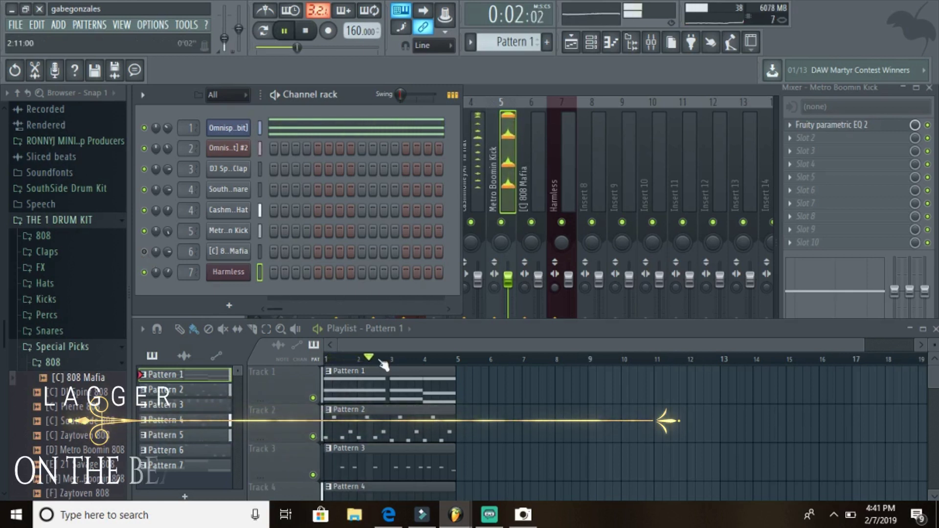
# Step: Replace the Pattern 1 clip at the start of track 7 with a Pattern 7 clip
pyautogui.click(200, 464)
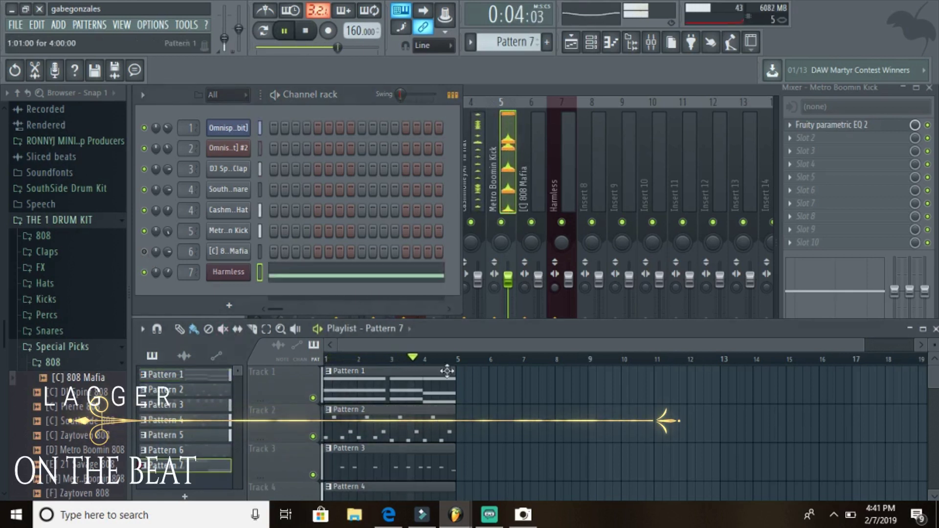
pyautogui.doubleClick(475, 326)
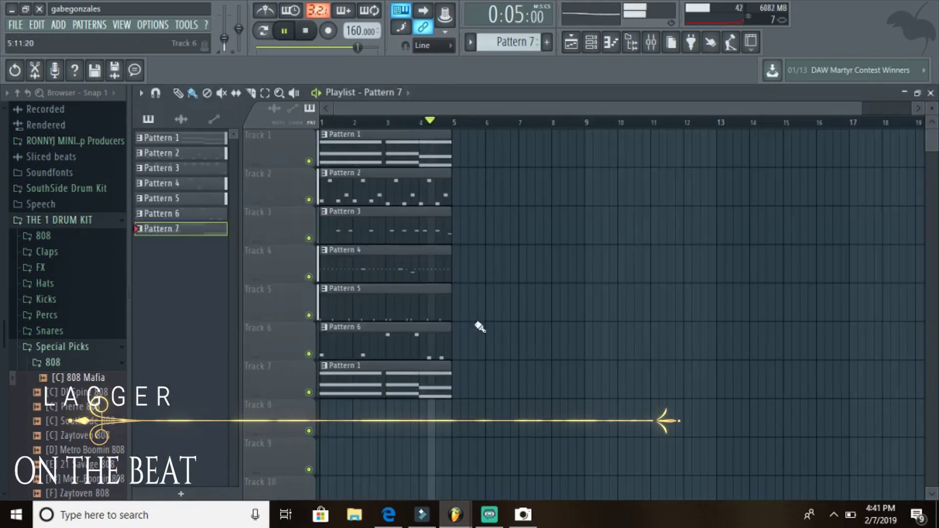
pyautogui.click(327, 423)
pyautogui.rightClick(342, 384)
pyautogui.moveTo(346, 412); pyautogui.dragTo(346, 372)
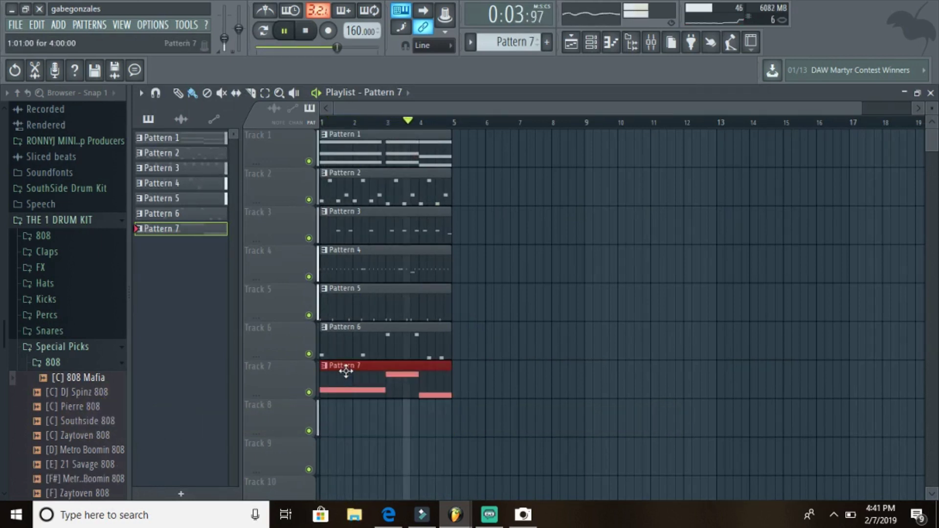
# Step: Compare the basses in playback by muting Harmless and unmuting the 808 Mafia, then stop and re-enable Harmless
pyautogui.moveTo(367, 47); pyautogui.dragTo(327, 47)
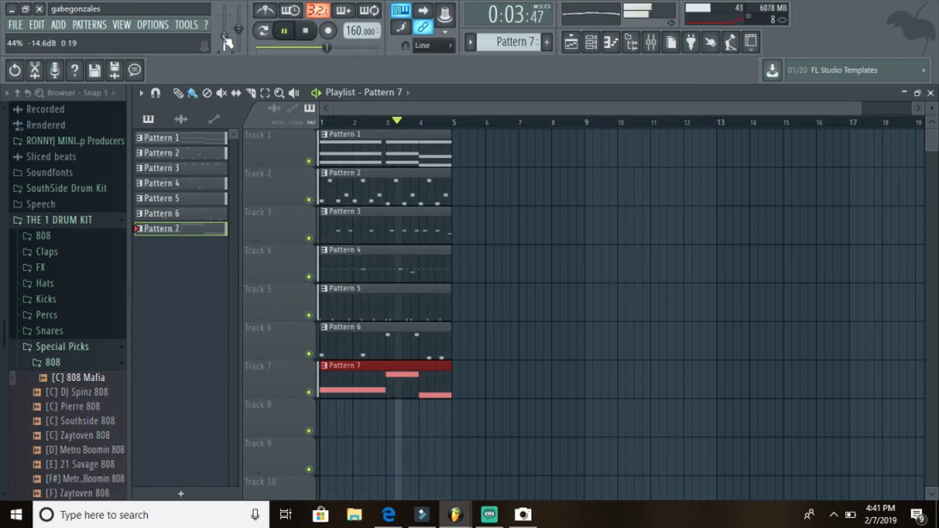
pyautogui.doubleClick(503, 95)
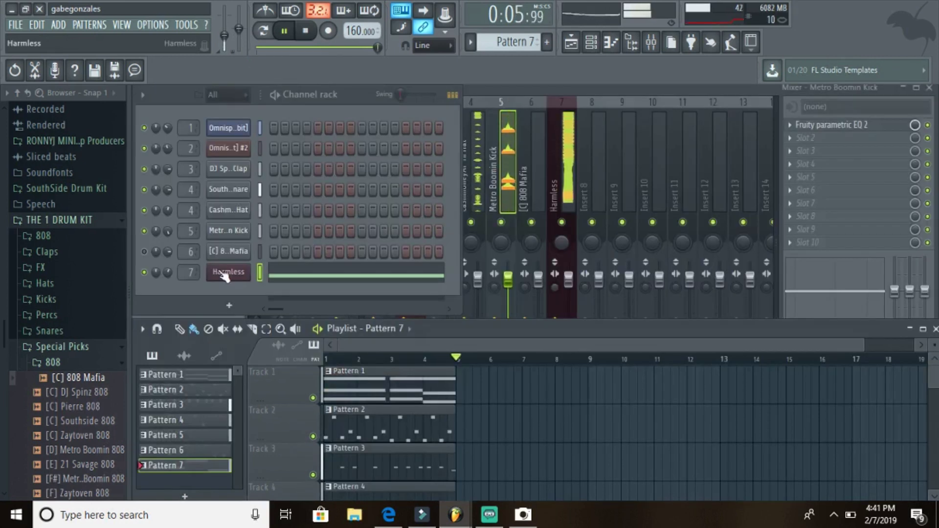
pyautogui.click(146, 273)
pyautogui.click(145, 253)
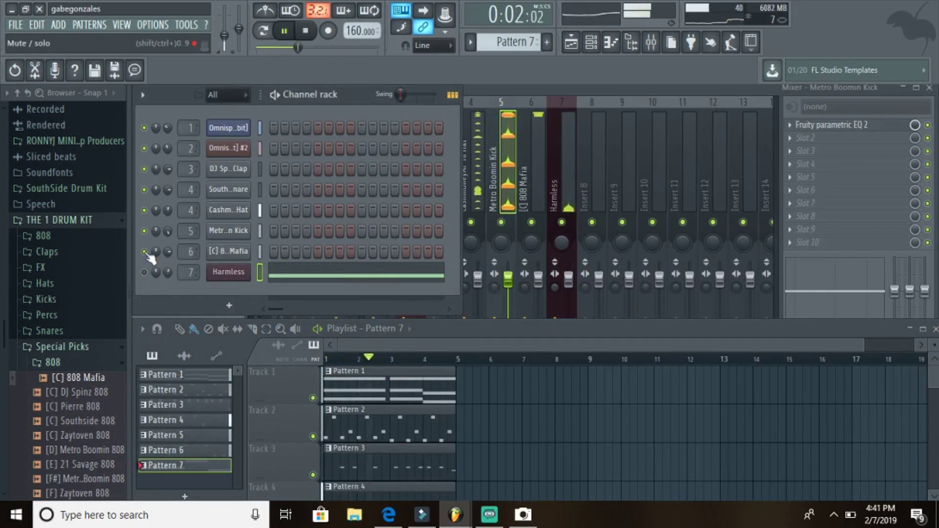
pyautogui.moveTo(168, 252); pyautogui.dragTo(167, 242)
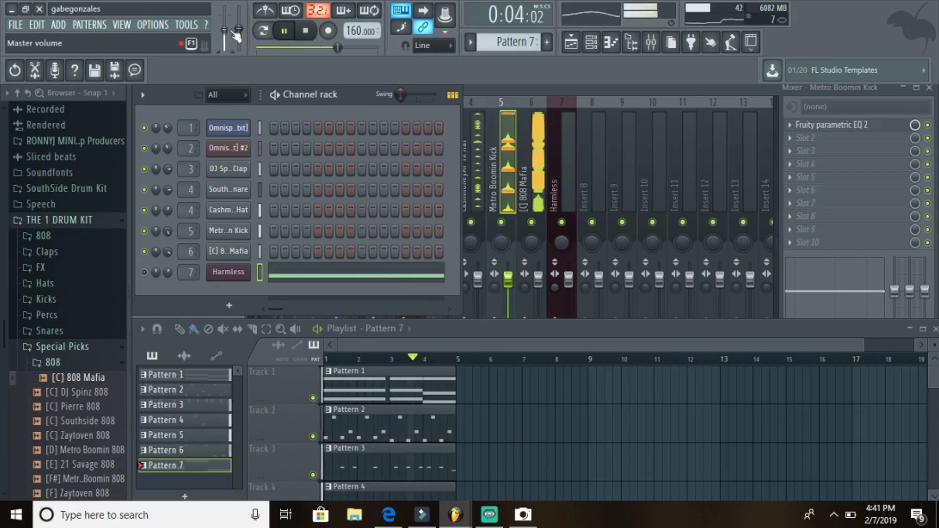
pyautogui.click(143, 231)
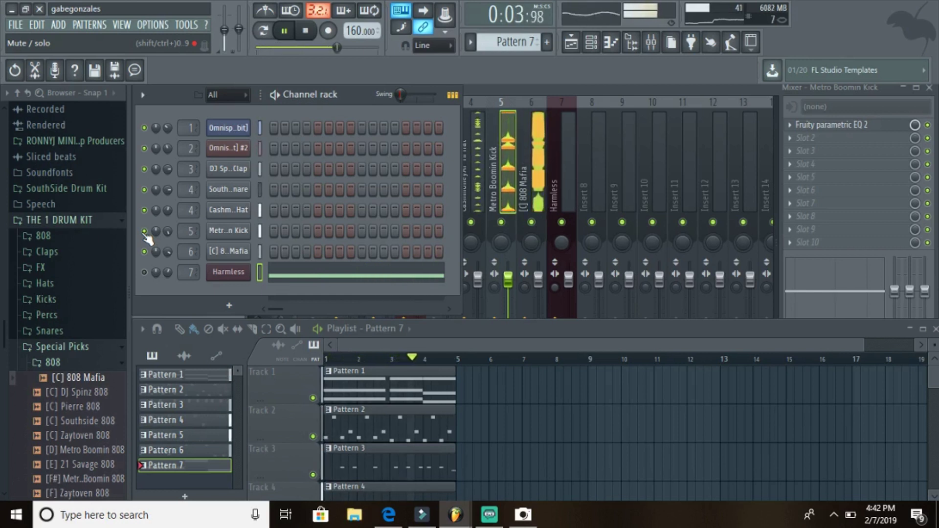
pyautogui.press('space')
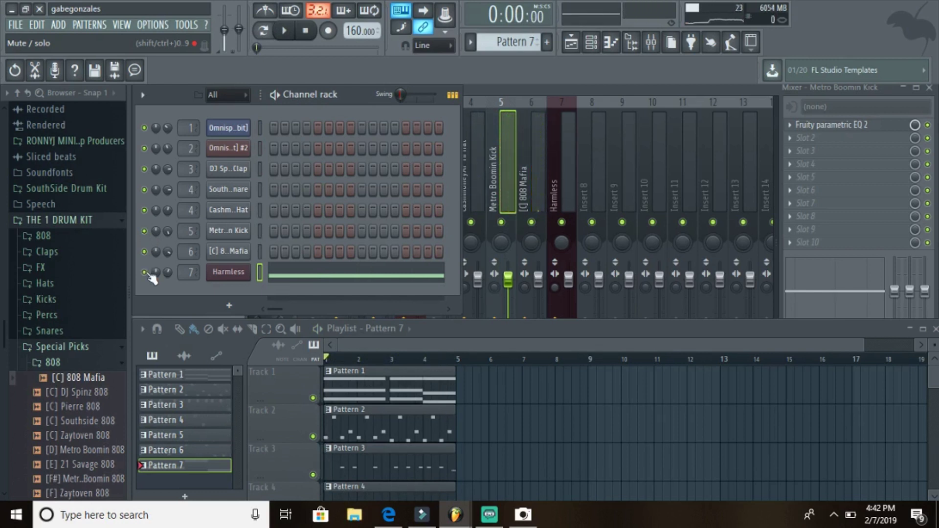
# Step: Move the Pattern 3 to Pattern 7 clips together from bar 1 to bar 9
pyautogui.doubleClick(483, 333)
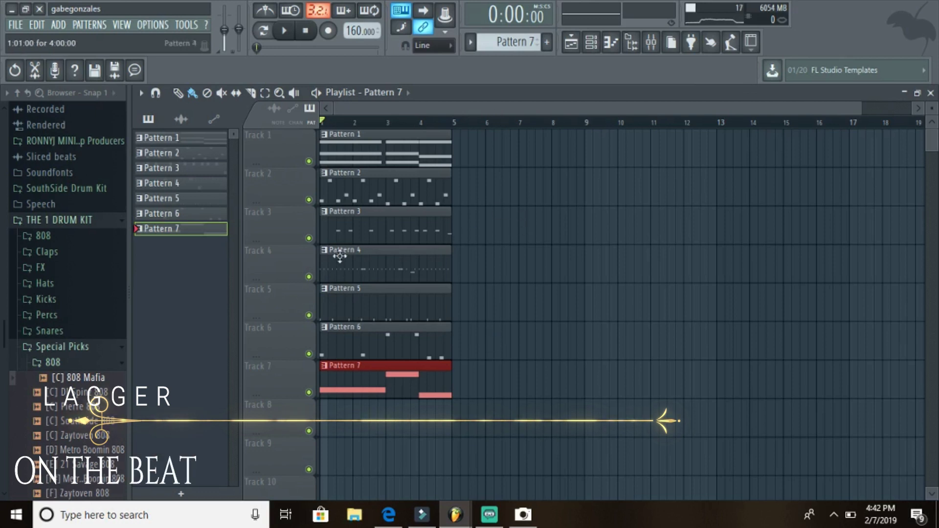
pyautogui.moveTo(474, 422); pyautogui.dragTo(602, 228)
pyautogui.scroll(-2, 601, 228)
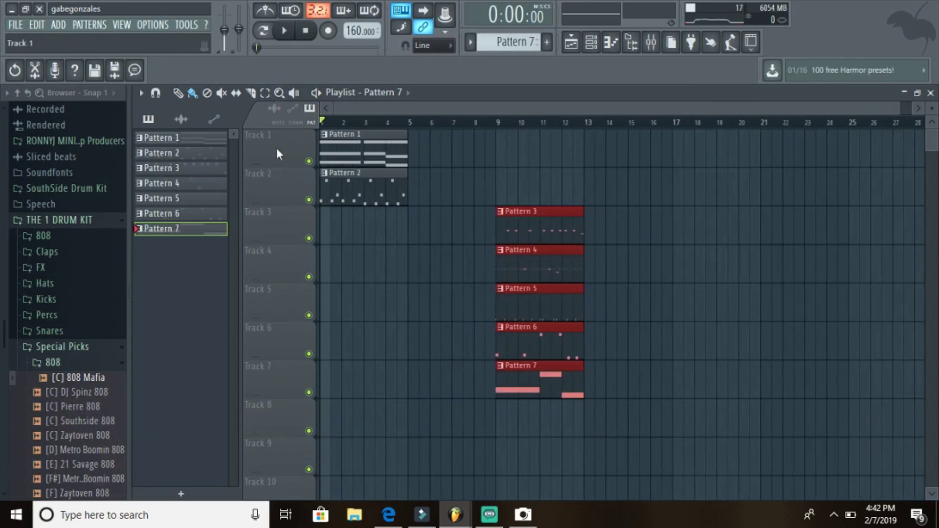
# Step: Duplicate the Pattern 1 and Pattern 2 clips to bar 5 and delete Pattern 2 from bar 1
pyautogui.moveTo(427, 208)
pyautogui.mouseDown()
pyautogui.moveTo(344, 147)
pyautogui.moveTo(438, 155)
pyautogui.mouseUp()
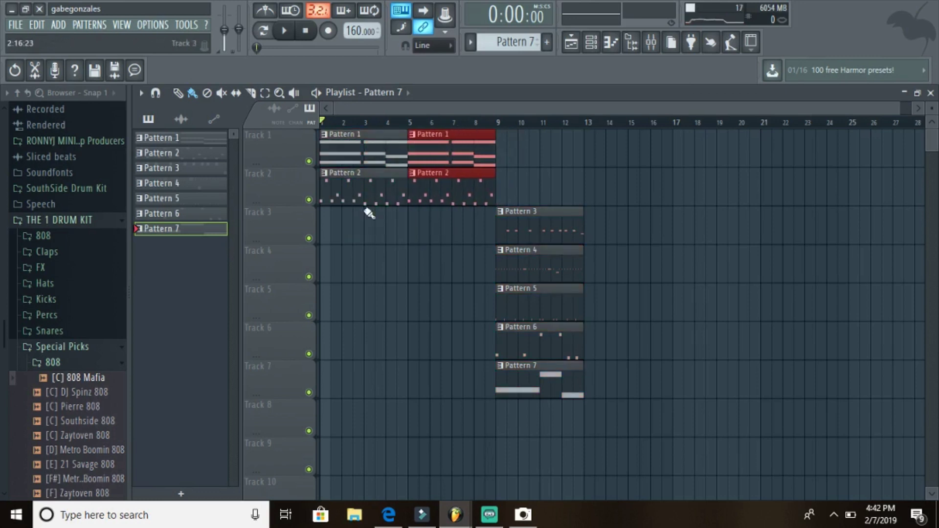
pyautogui.rightClick(358, 189)
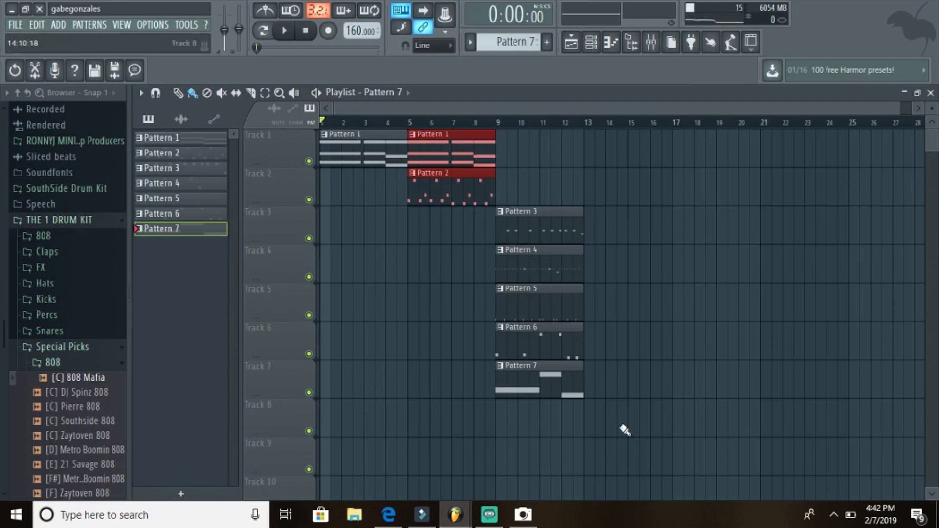
# Step: Move the Pattern 3 to Pattern 7 clips to bar 13 and copy Patterns 1 and 2 to bar 9
pyautogui.moveTo(604, 434); pyautogui.dragTo(606, 253)
pyautogui.moveTo(502, 243); pyautogui.dragTo(512, 162)
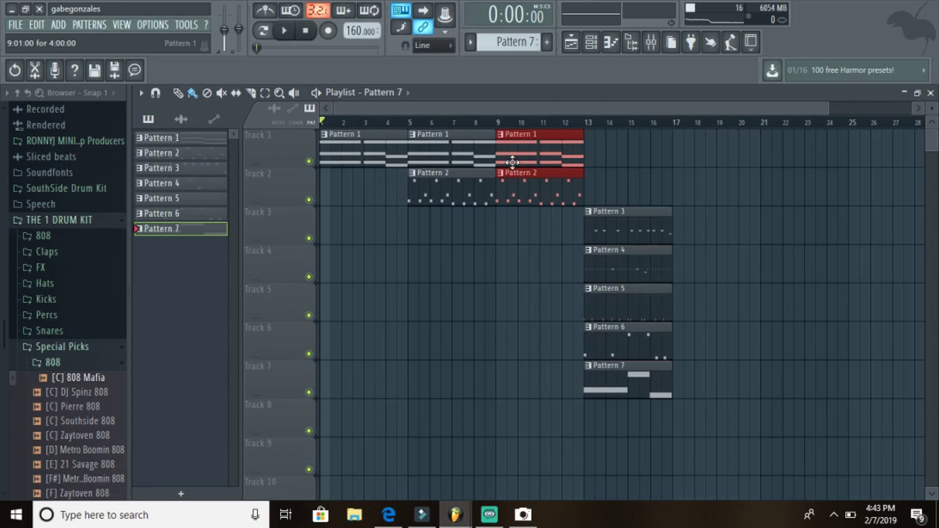
pyautogui.click(669, 445)
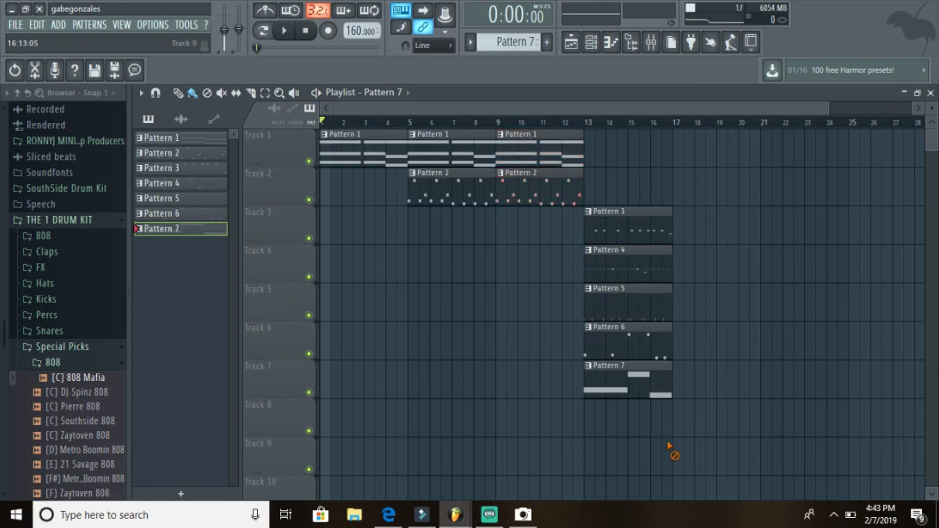
# Step: Place Pattern 7 on track 7 at bars 5 and 9 instead of bar 13
pyautogui.moveTo(616, 387); pyautogui.dragTo(524, 396)
pyautogui.scroll(-2, 851, 341)
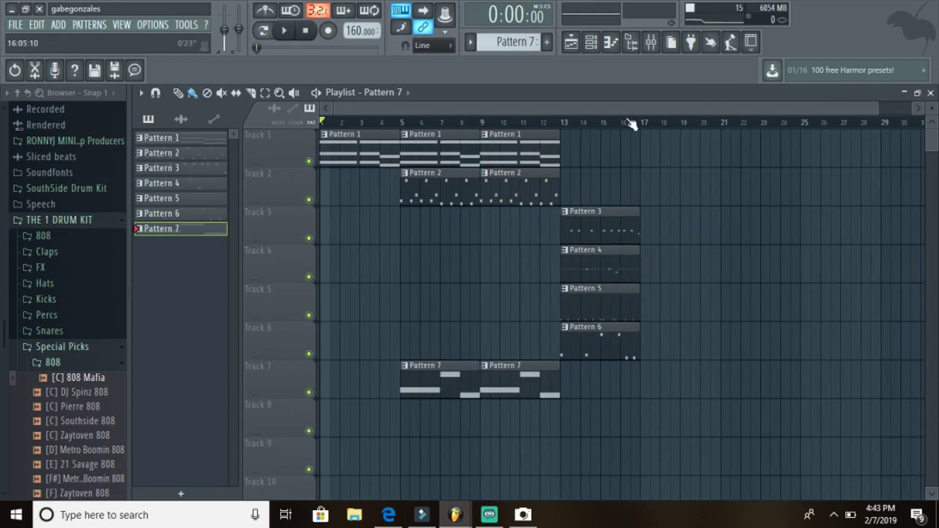
# Step: Add Pattern 1 clips at bars 13 and 17 on track 1 and a Pattern 2 clip at bar 21 on track 2
pyautogui.keyDown('ctrl'); pyautogui.moveTo(585, 152); pyautogui.dragTo(616, 110); pyautogui.keyUp('ctrl')
pyautogui.keyDown('ctrl'); pyautogui.moveTo(582, 193); pyautogui.dragTo(747, 188); pyautogui.keyUp('ctrl')
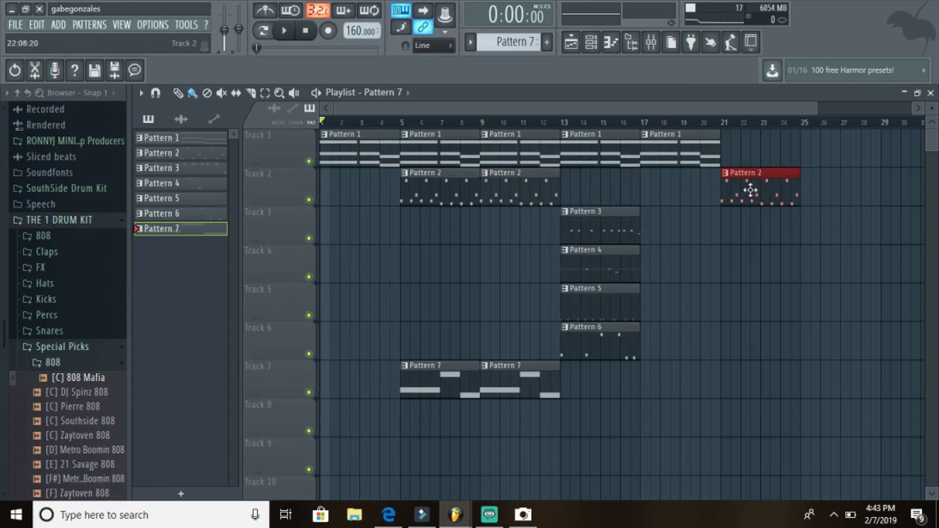
# Step: Duplicate the Pattern 3 to Pattern 6 clips from bar 13 to bar 17
pyautogui.keyDown('ctrl'); pyautogui.moveTo(658, 399); pyautogui.dragTo(576, 206); pyautogui.keyUp('ctrl')
pyautogui.keyDown('shift'); pyautogui.moveTo(582, 238); pyautogui.dragTo(666, 220); pyautogui.keyUp('shift')
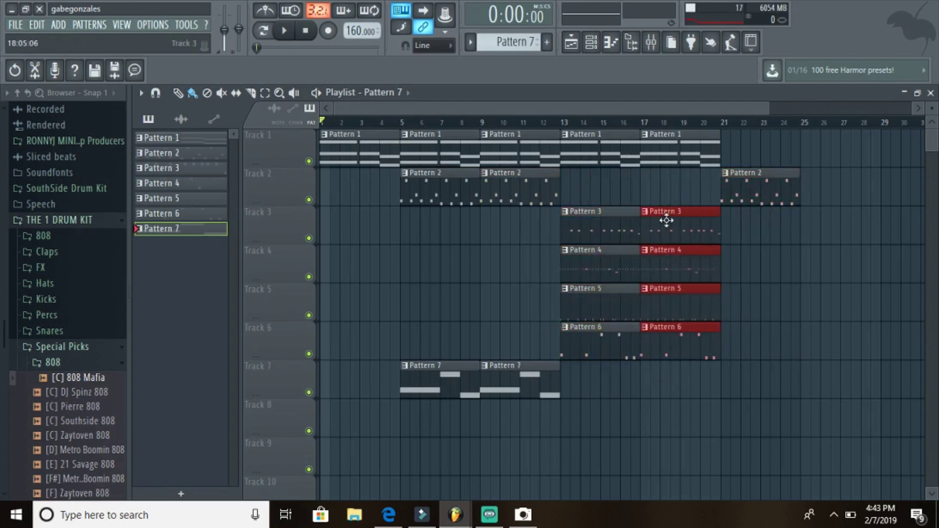
pyautogui.scroll(-1, 666, 220)
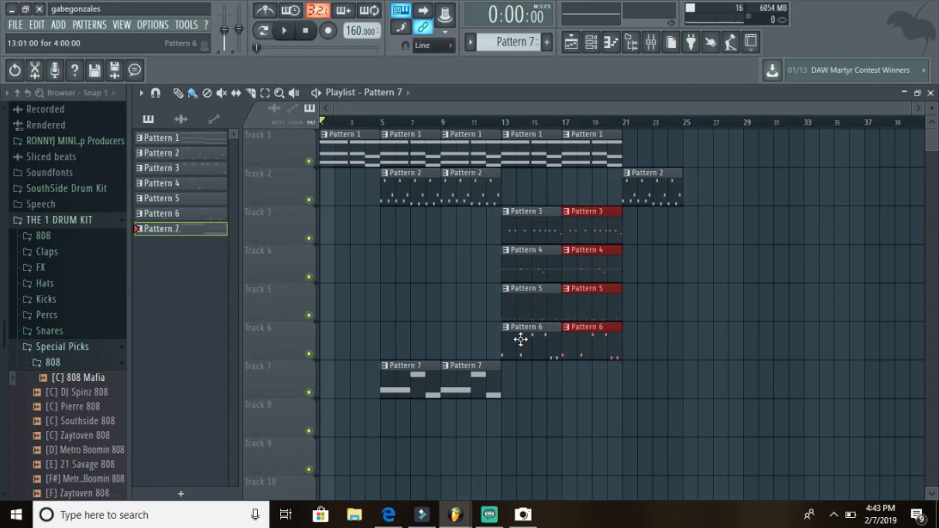
# Step: Play the arrangement from the start and adjust the master volume while listening
pyautogui.press('space')
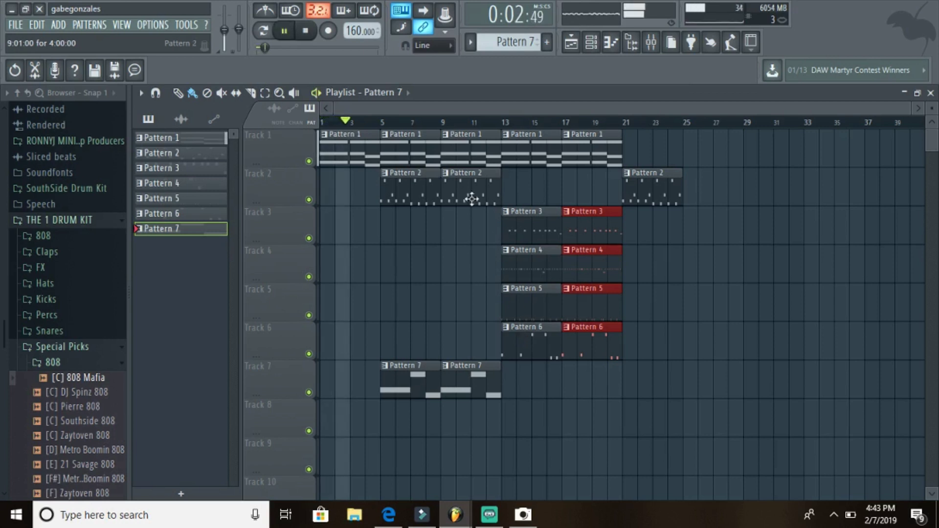
pyautogui.scroll(-4, 228, 43)
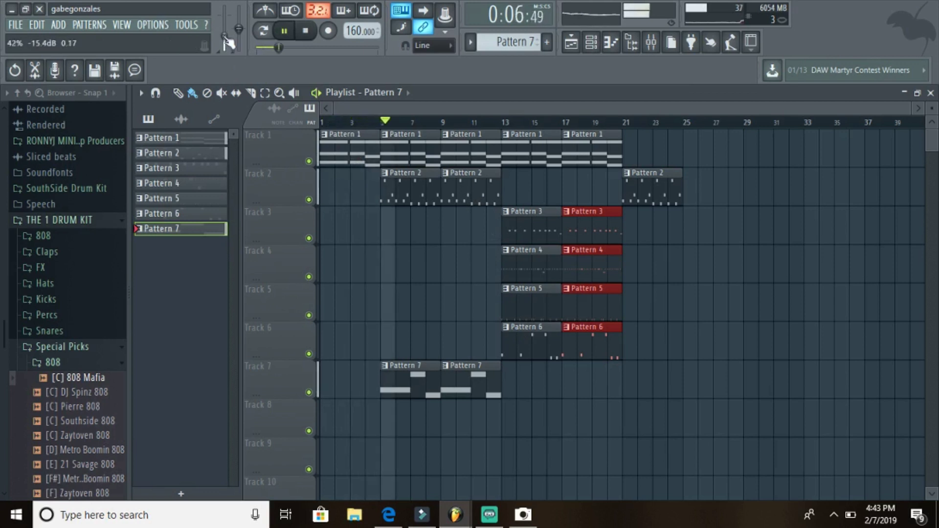
pyautogui.scroll(3, 228, 43)
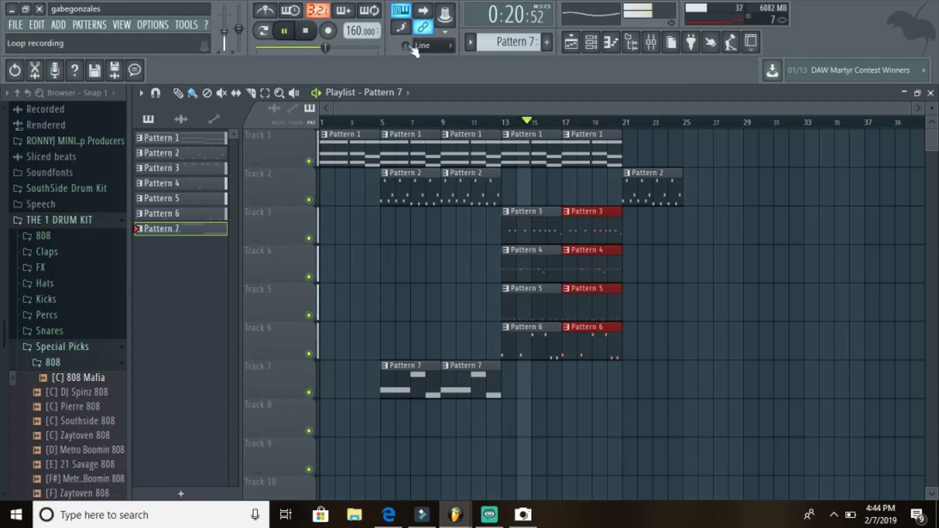
# Step: Duplicate the Pattern 1 and Pattern 3 to 6 clips of bars 13–20 to bar 21, and copy Pattern 2 to bar 25
pyautogui.moveTo(620, 397); pyautogui.dragTo(509, 126)
pyautogui.hotkey('ctrl', 'b')
pyautogui.moveTo(651, 124); pyautogui.dragTo(636, 126)
pyautogui.moveTo(641, 189); pyautogui.dragTo(707, 184)
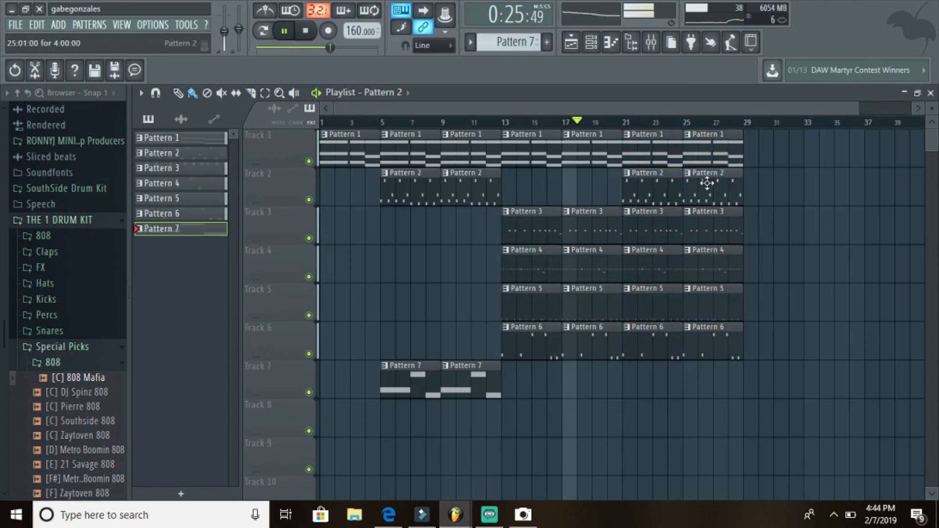
# Step: Delete the Pattern 5 clips at bars 21 and 25 on track 5 and stop playback
pyautogui.rightClick(659, 306)
pyautogui.rightClick(711, 313)
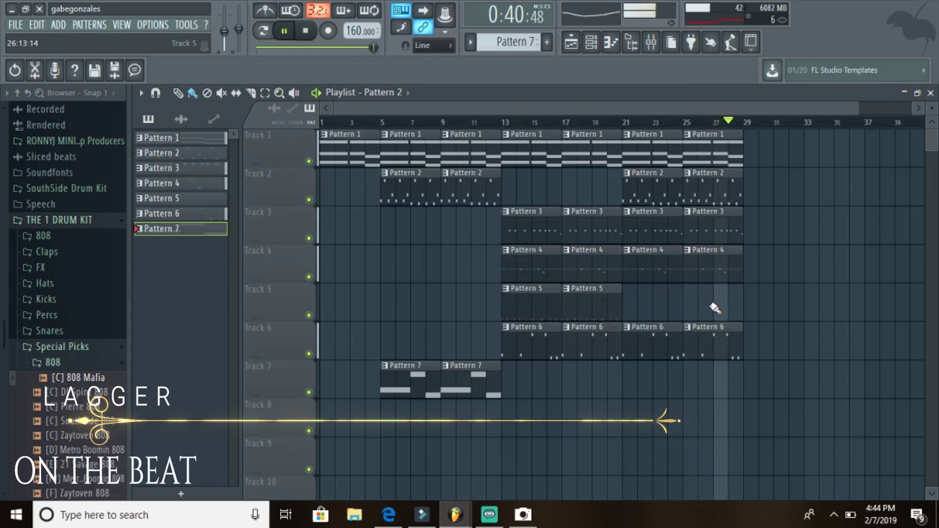
pyautogui.press('space')
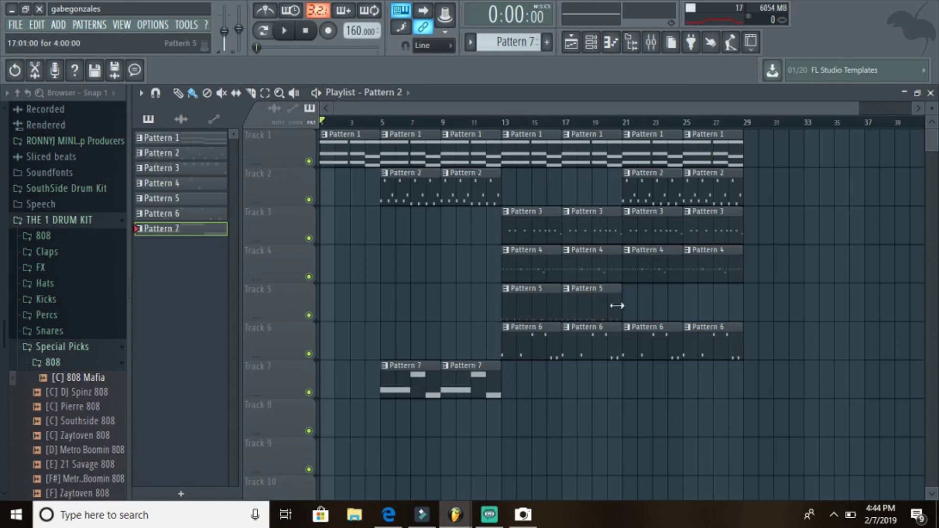
# Step: Copy the Pattern 1, 2 and 7 clips of bars 5–12 to bars 29–36 and clear the clip selection
pyautogui.moveTo(504, 122)
pyautogui.mouseDown()
pyautogui.moveTo(629, 122)
pyautogui.moveTo(750, 157)
pyautogui.mouseUp()
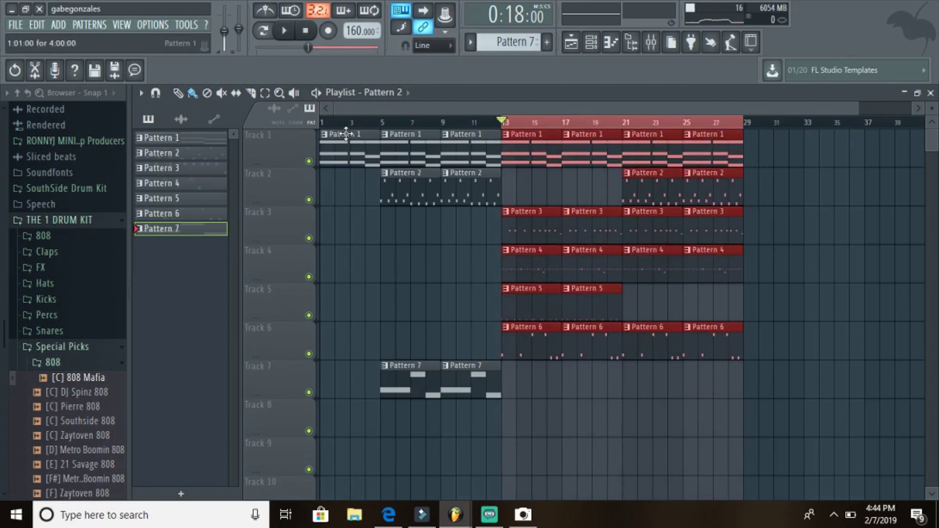
pyautogui.moveTo(323, 126); pyautogui.dragTo(501, 155)
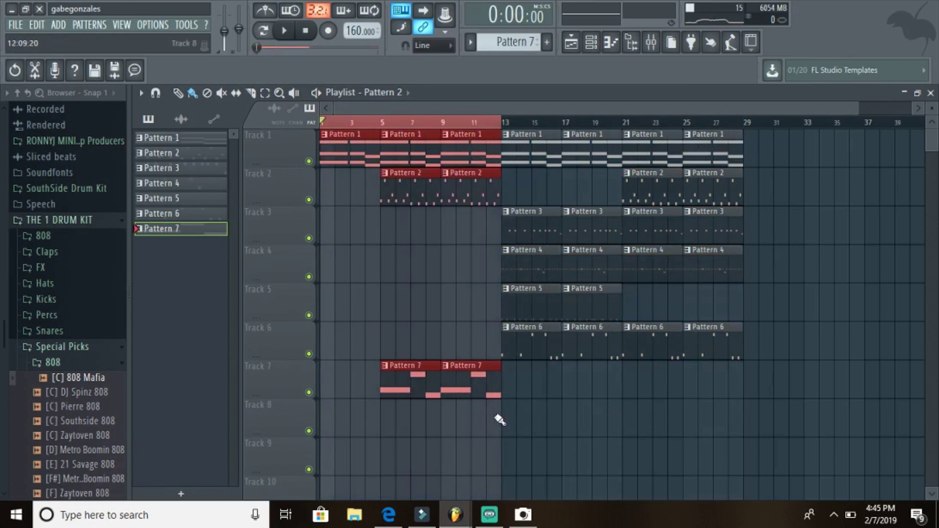
pyautogui.moveTo(497, 431); pyautogui.dragTo(747, 168)
pyautogui.click(605, 450)
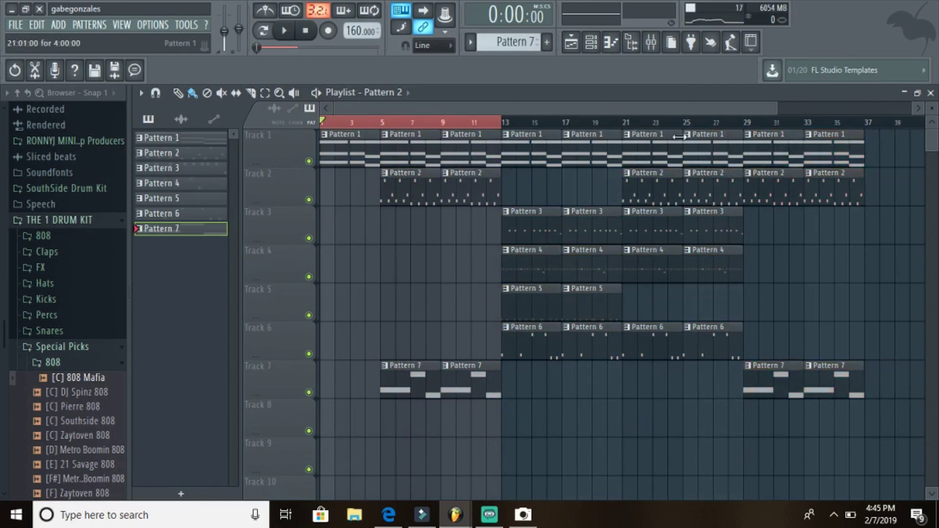
# Step: Play the transition from bar 28 into the section at bar 29, then stop playback
pyautogui.doubleClick(679, 94)
pyautogui.click(365, 362)
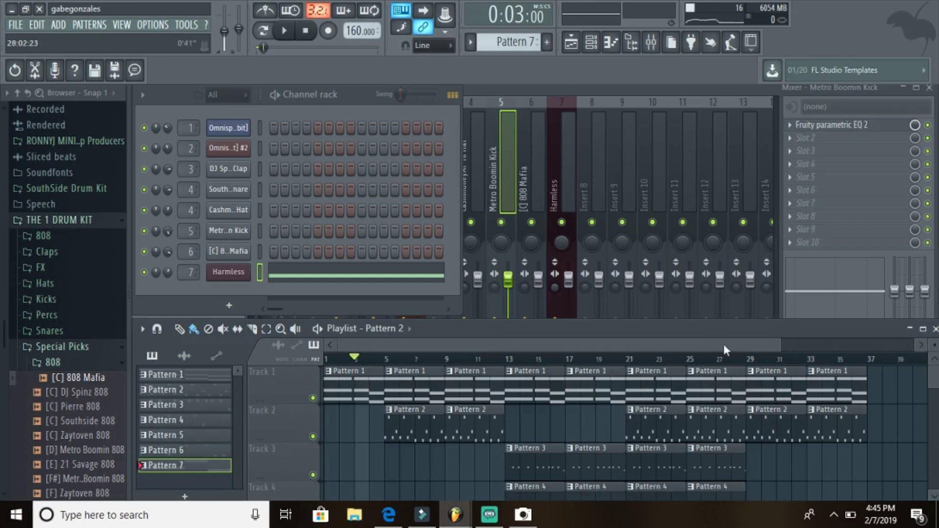
pyautogui.doubleClick(706, 330)
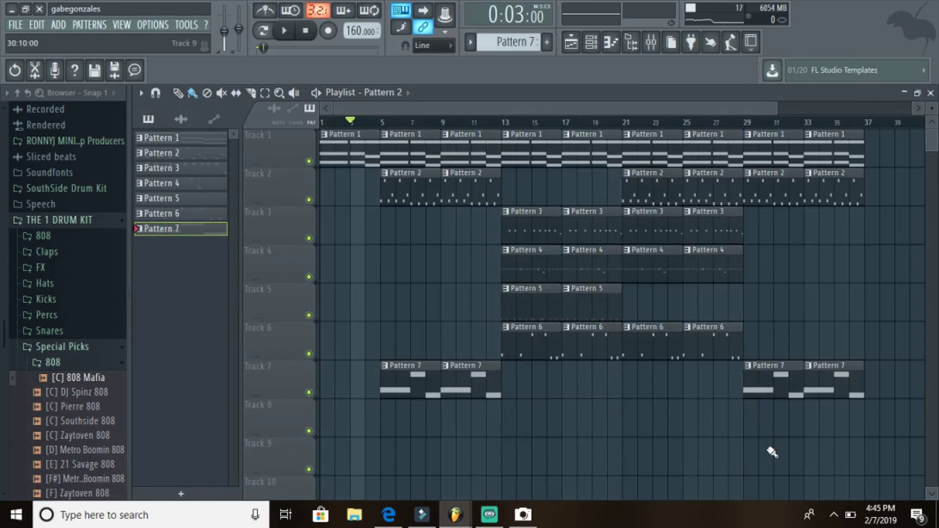
pyautogui.click(728, 124)
pyautogui.press('space')
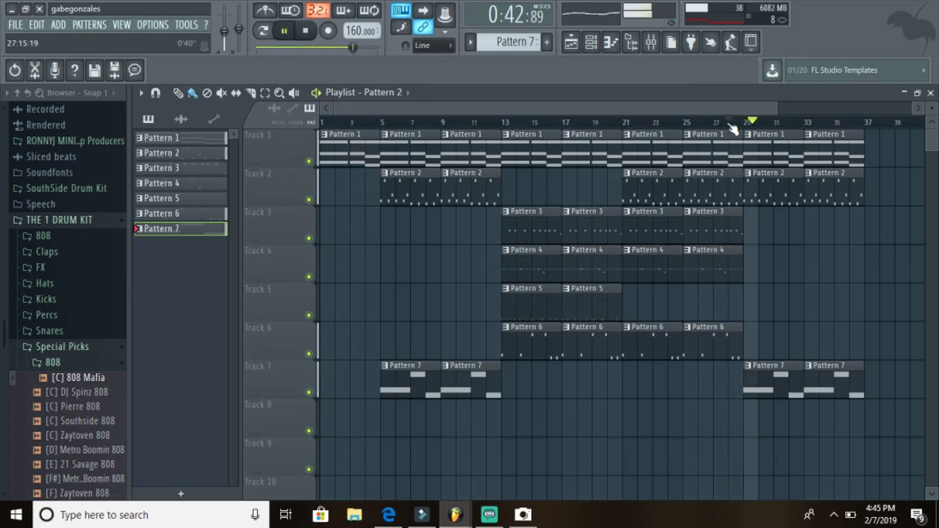
pyautogui.press('space')
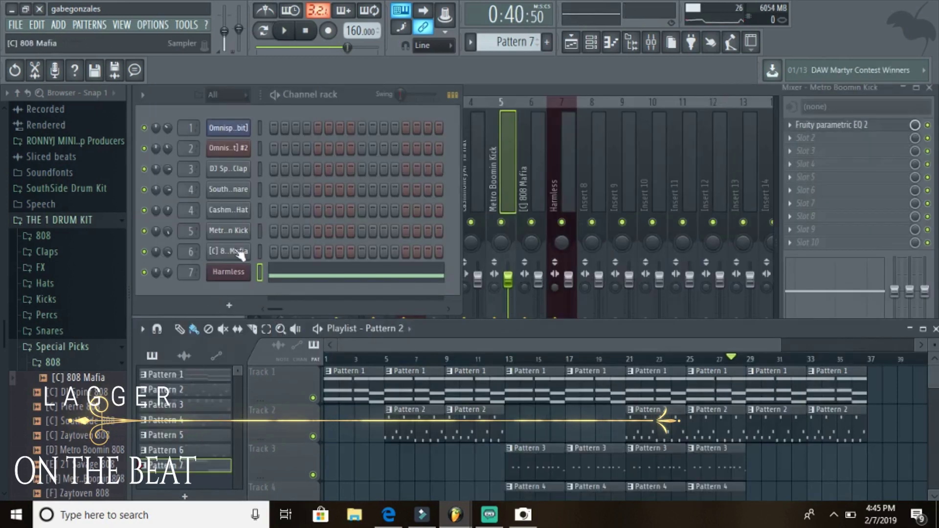
# Step: Open the 808 Mafia channel's notes of Pattern 6 in the piano roll
pyautogui.click(238, 252)
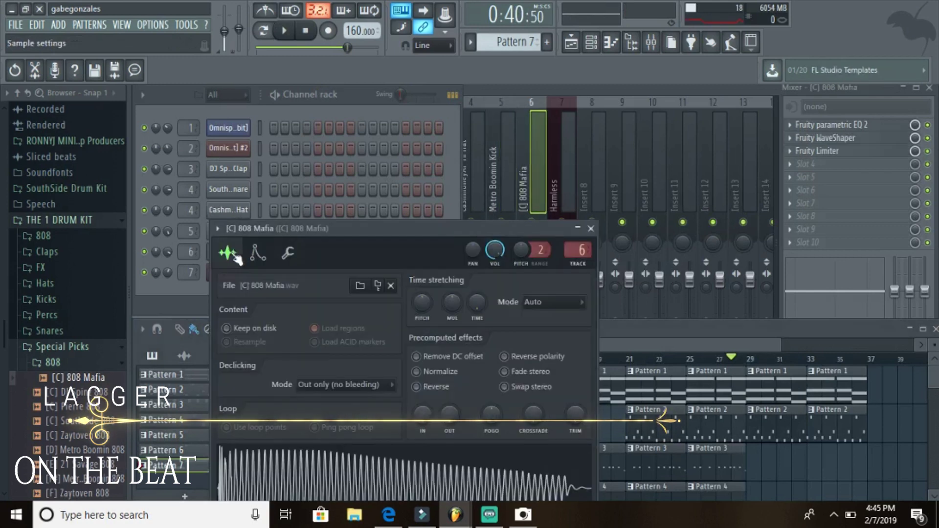
pyautogui.click(184, 463)
pyautogui.click(184, 450)
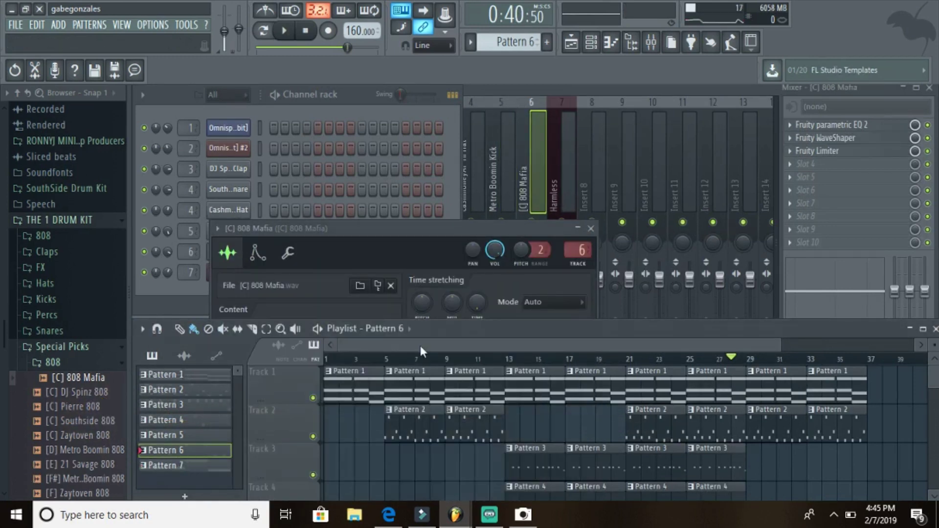
pyautogui.click(590, 228)
pyautogui.rightClick(231, 251)
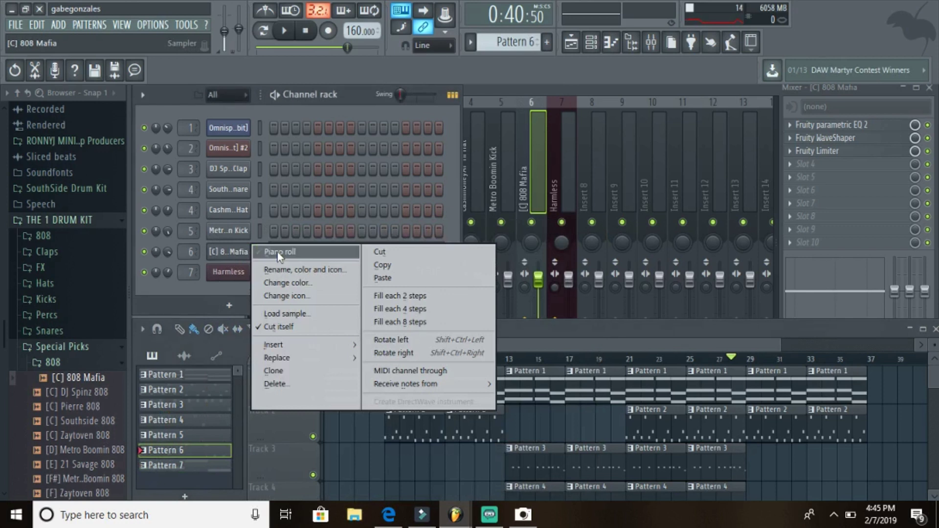
pyautogui.click(259, 250)
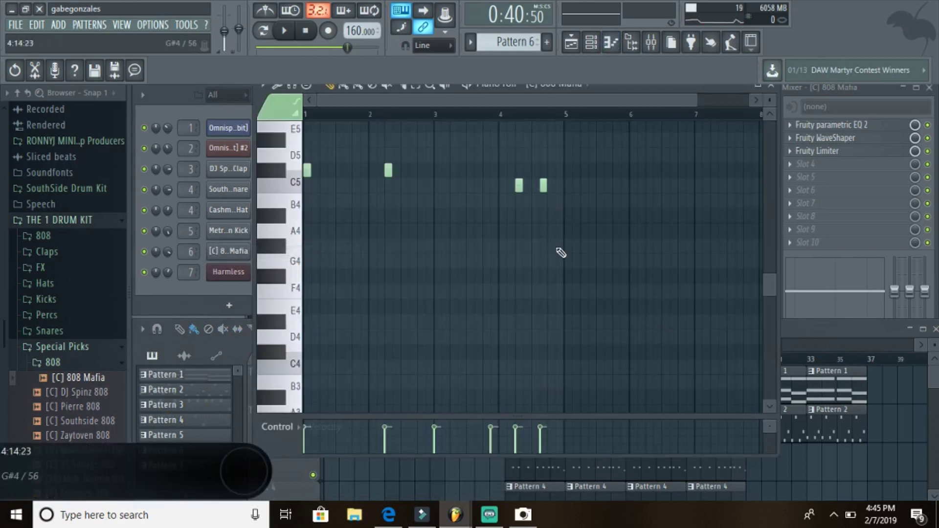
# Step: Lengthen the last C5 note to the end of bar 4, and extend all 808 notes to meet the following note with legato
pyautogui.scroll(1, 557, 224)
pyautogui.moveTo(541, 183); pyautogui.dragTo(566, 198)
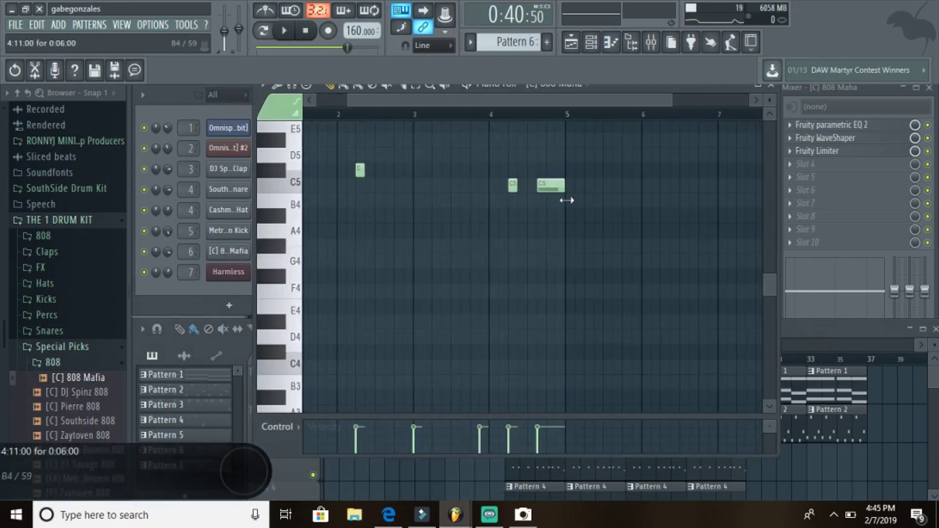
pyautogui.moveTo(589, 237); pyautogui.dragTo(300, 118)
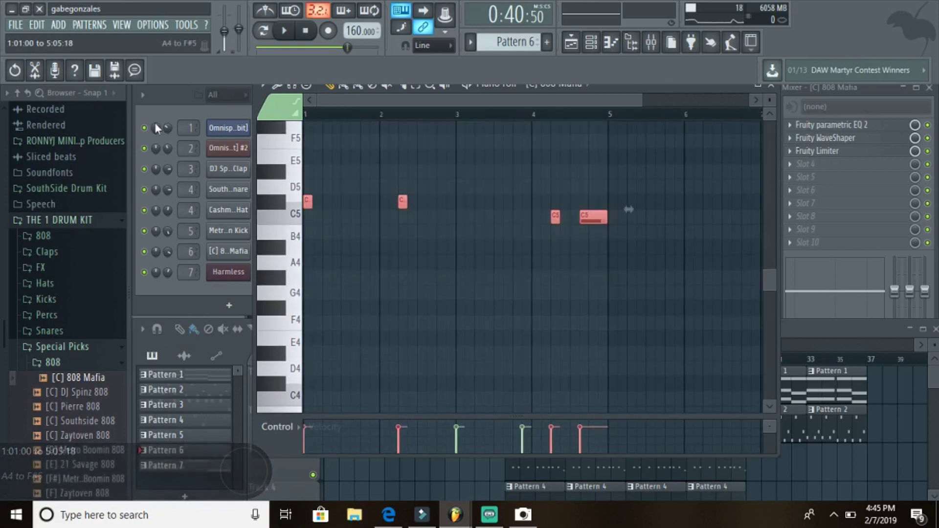
pyautogui.hotkey('ctrl', 'a')
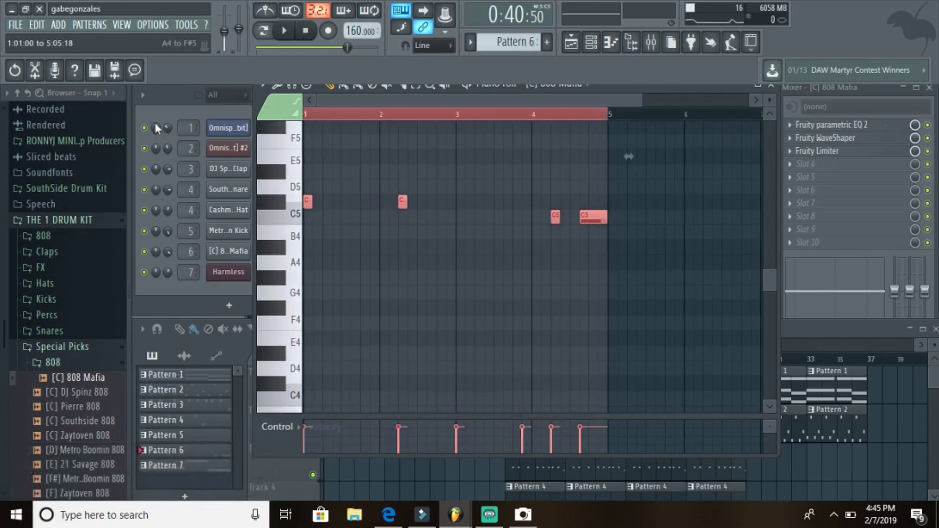
pyautogui.hotkey('ctrl', 'l')
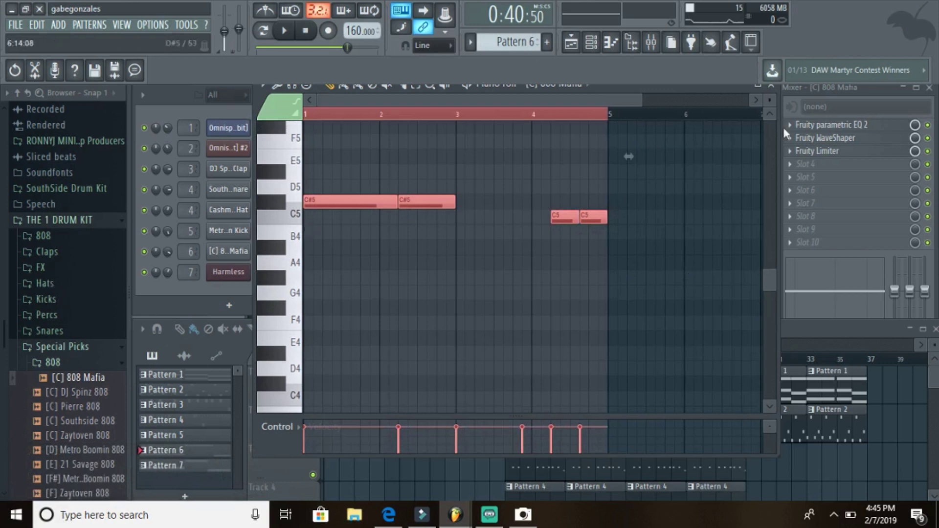
pyautogui.moveTo(767, 280); pyautogui.dragTo(767, 262)
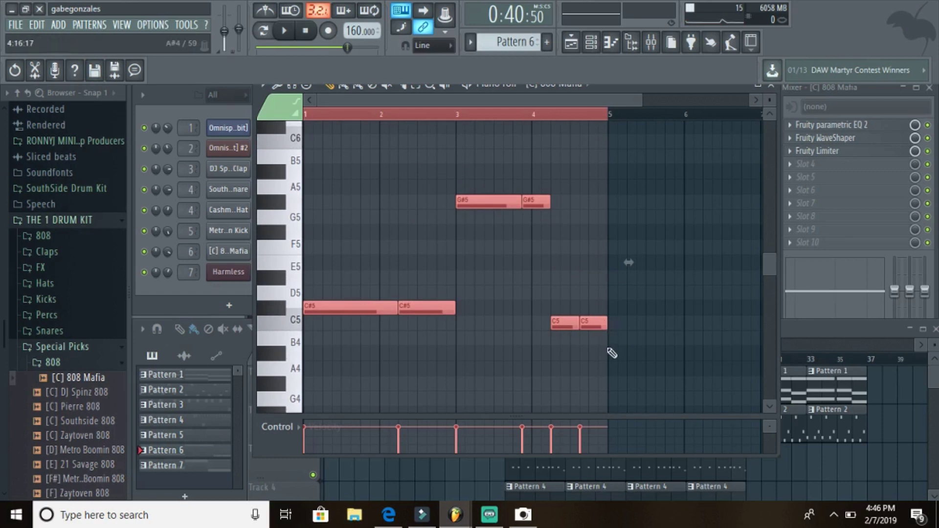
# Step: Enable the 808 Mafia volume envelope with attack, decay, sustain and release at minimum and hold at maximum
pyautogui.click(234, 255)
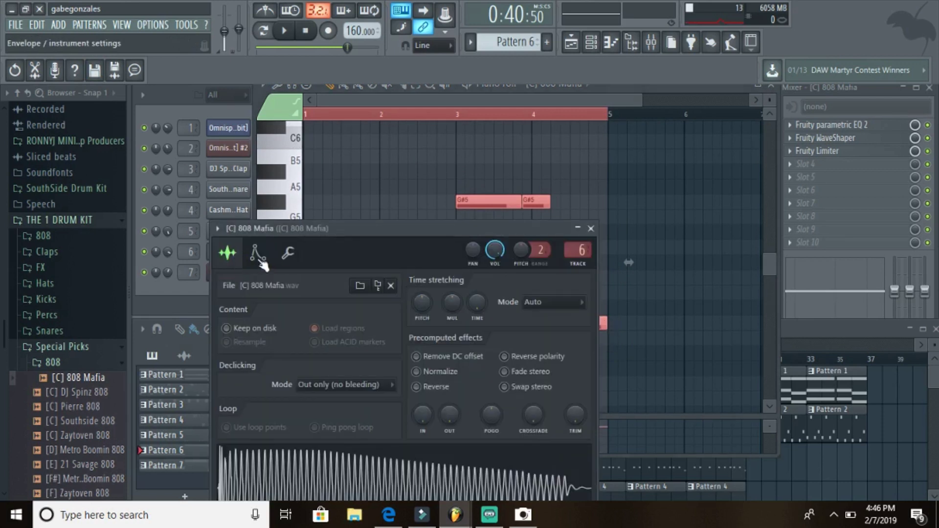
pyautogui.click(257, 253)
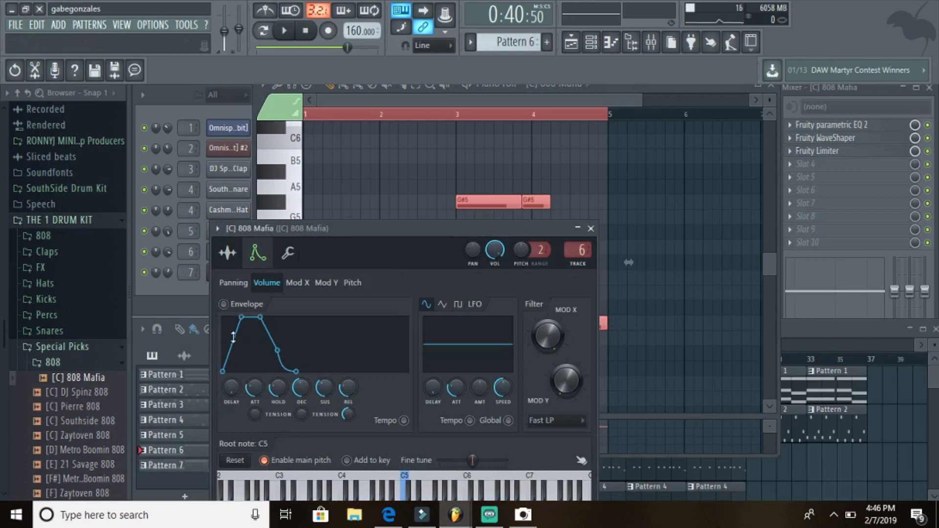
pyautogui.moveTo(233, 337); pyautogui.dragTo(215, 337)
pyautogui.moveTo(303, 388); pyautogui.dragTo(303, 421)
pyautogui.moveTo(323, 389); pyautogui.dragTo(349, 389)
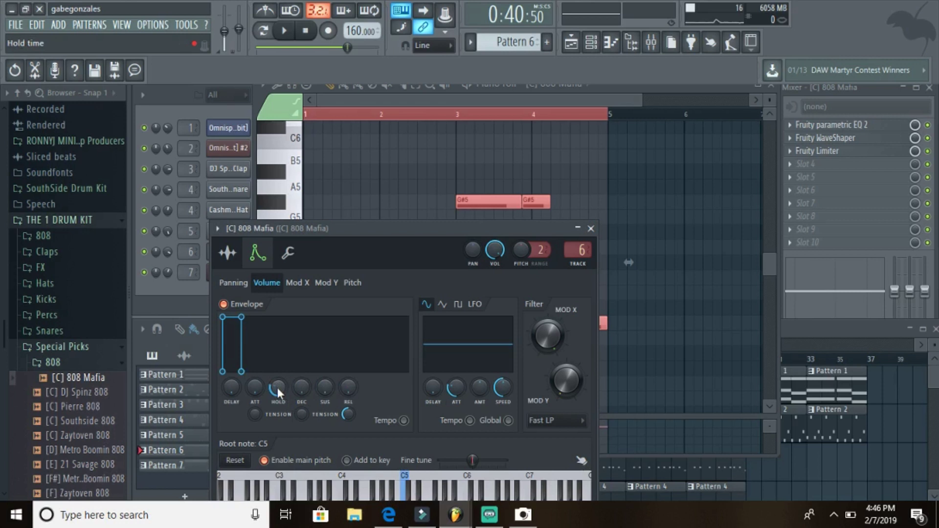
pyautogui.moveTo(278, 387); pyautogui.dragTo(277, 374)
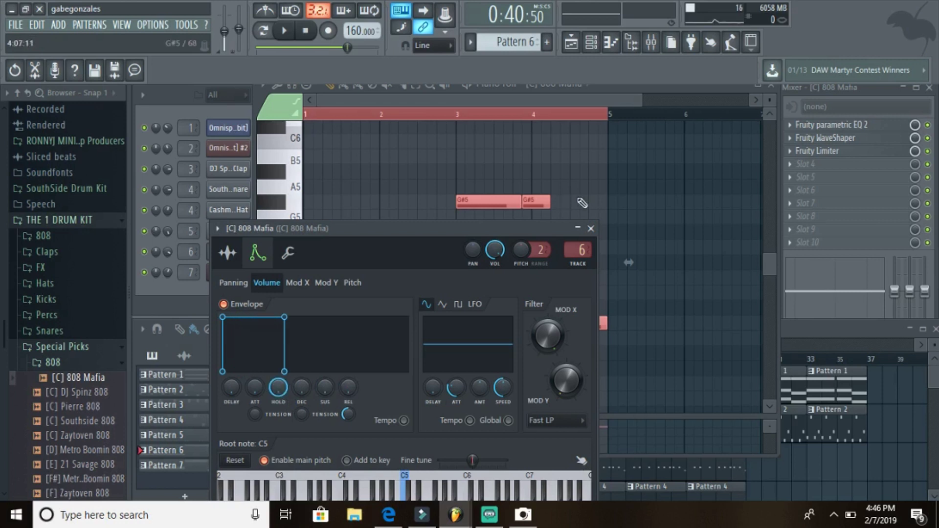
pyautogui.click(591, 230)
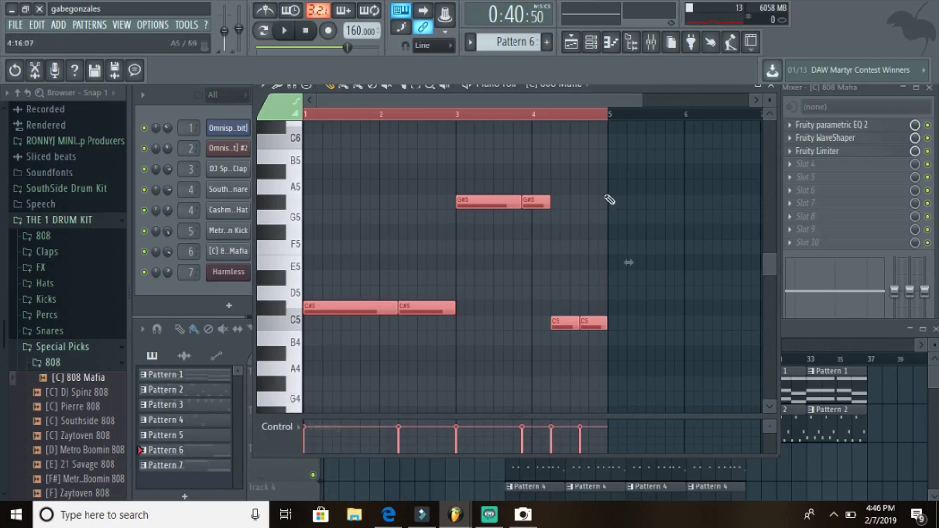
# Step: Play the arrangement from bar 25 in the enlarged playlist to check the edited 808 and the following section, and stop playback
pyautogui.press('space')
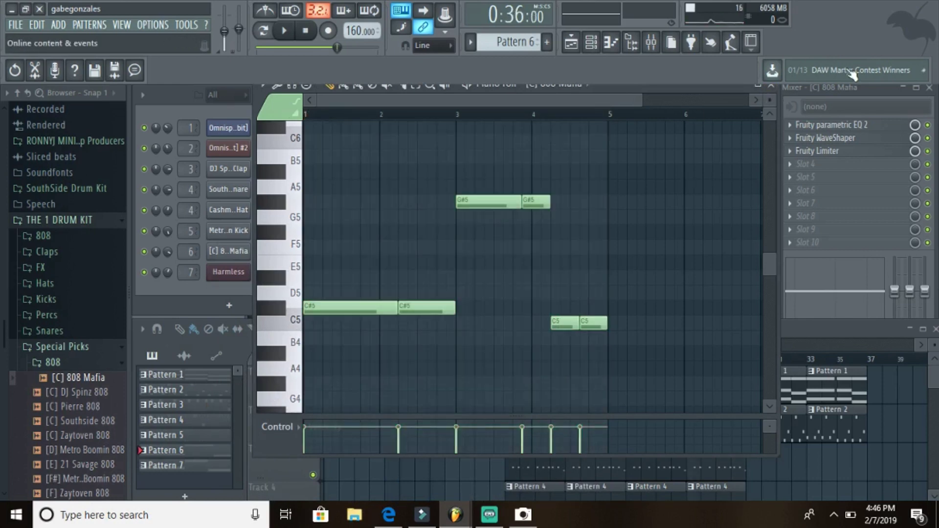
pyautogui.click(771, 84)
pyautogui.press('space')
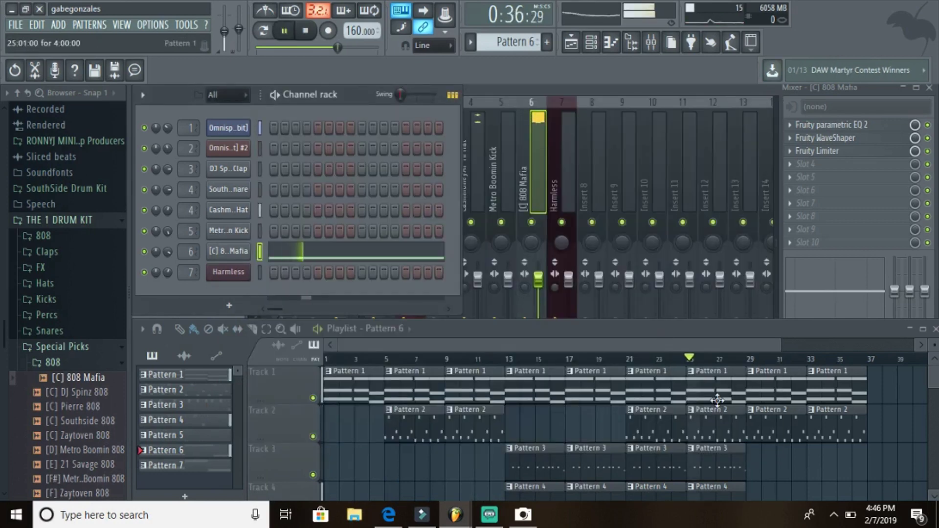
pyautogui.doubleClick(767, 327)
pyautogui.click(772, 328)
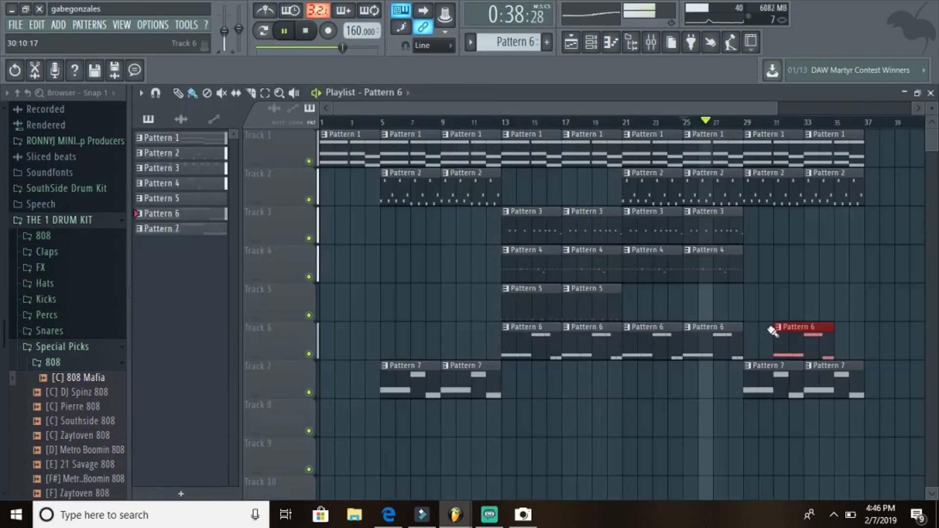
pyautogui.rightClick(780, 332)
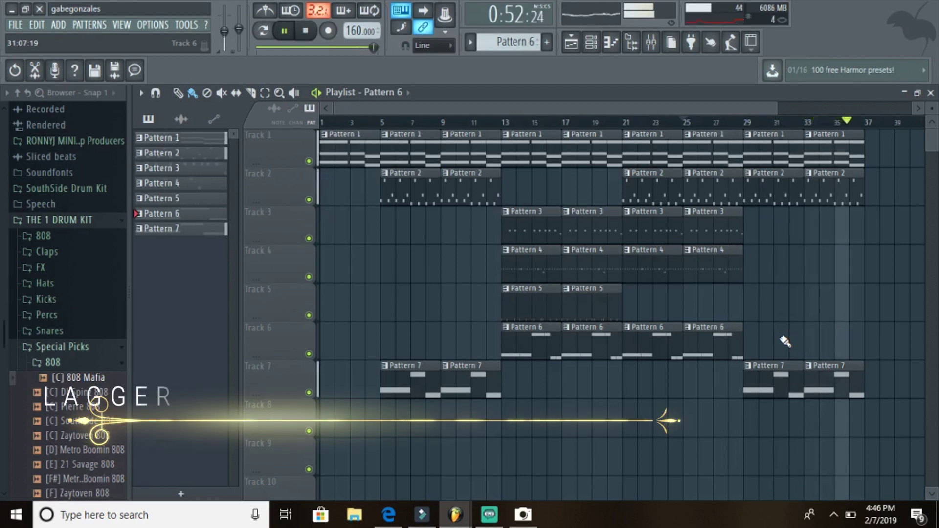
pyautogui.press('space')
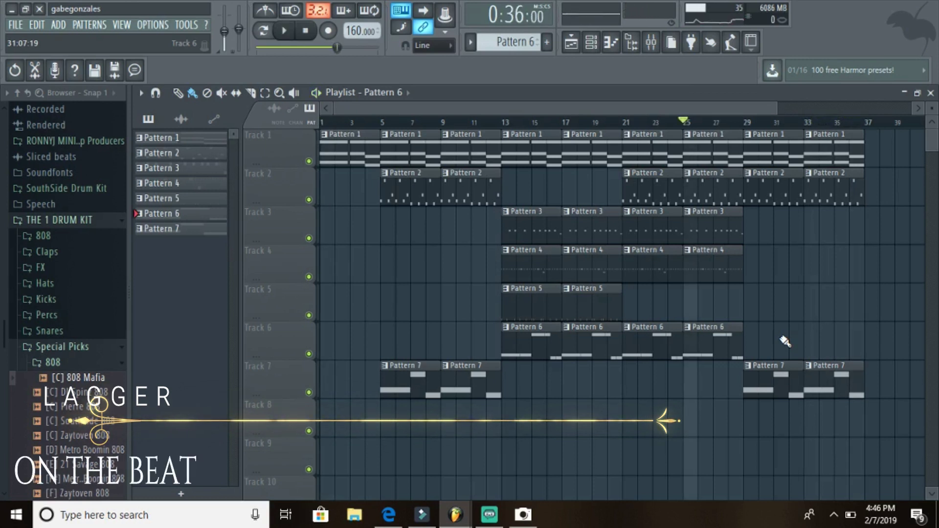
# Step: Copy the first Omnisphere channel's notes from Pattern 1 and create a new empty pattern
pyautogui.doubleClick(624, 92)
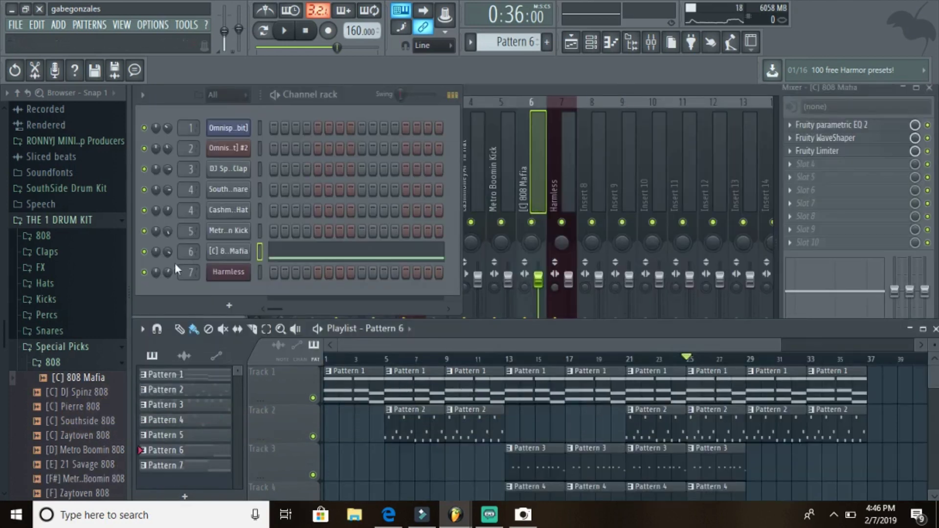
pyautogui.click(195, 375)
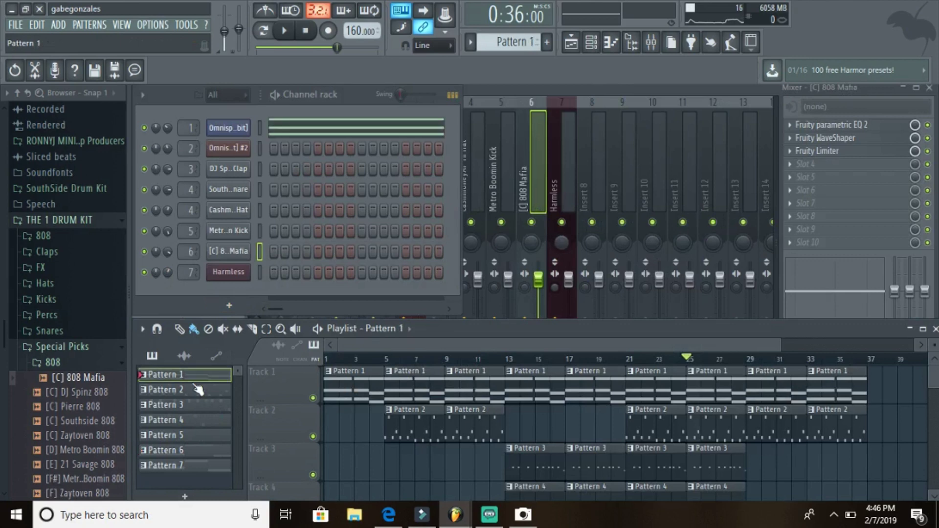
pyautogui.rightClick(253, 145)
pyautogui.click(377, 141)
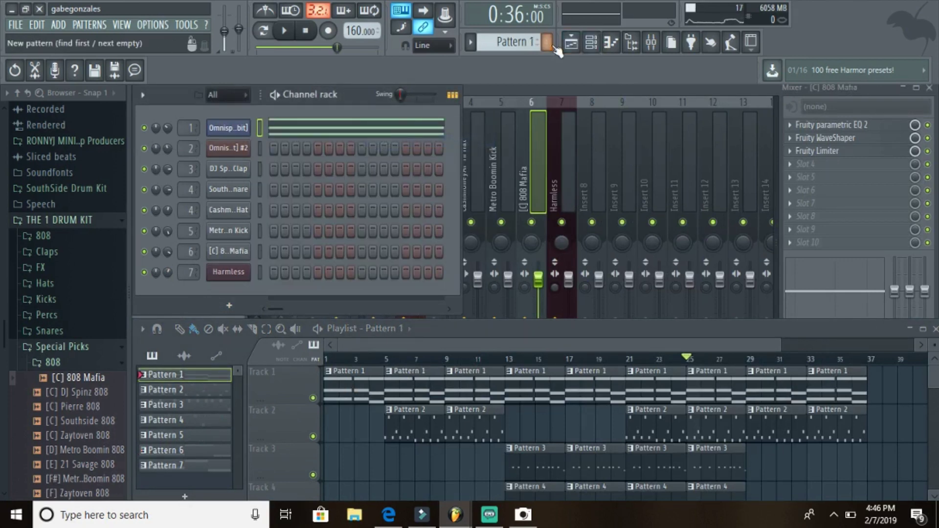
pyautogui.click(554, 46)
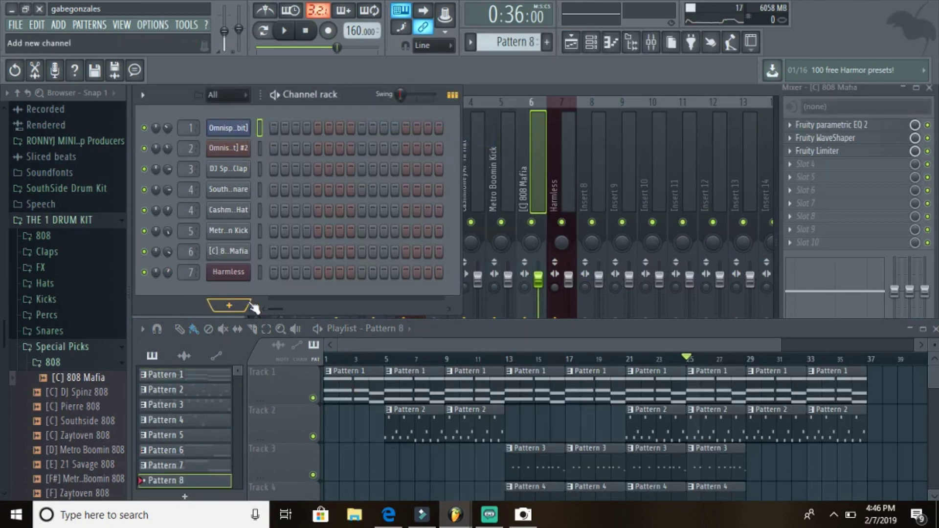
# Step: Add another Omnisphere instrument channel, dismiss the notice and move the plugin window up into full view
pyautogui.click(252, 305)
pyautogui.click(364, 376)
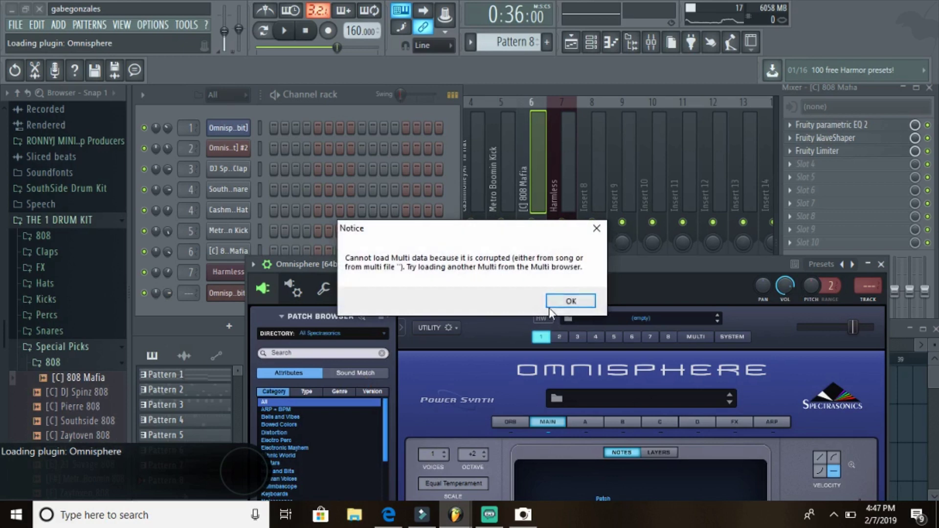
pyautogui.click(561, 305)
pyautogui.moveTo(575, 285); pyautogui.dragTo(584, 6)
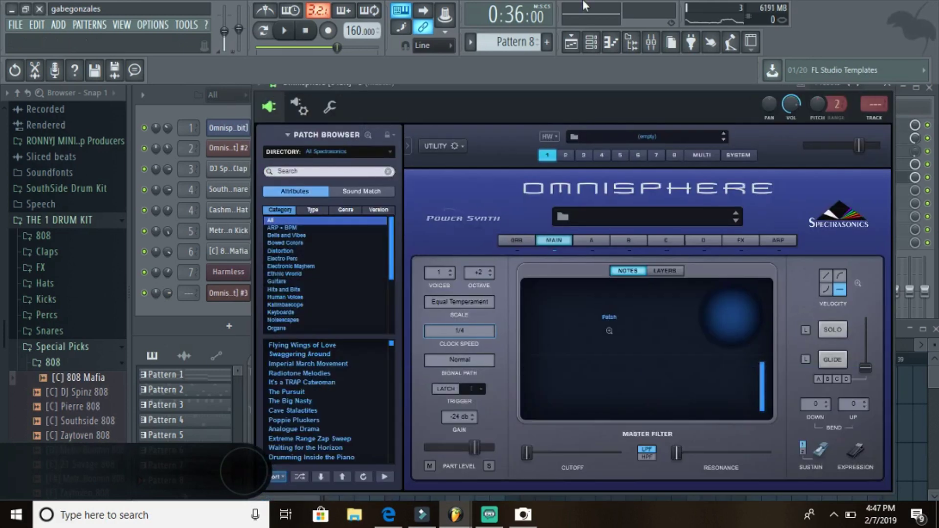
# Step: Load the Boys Choir and Solos Wheel patch from the Human Voices category and close the Omnisphere window
pyautogui.click(368, 136)
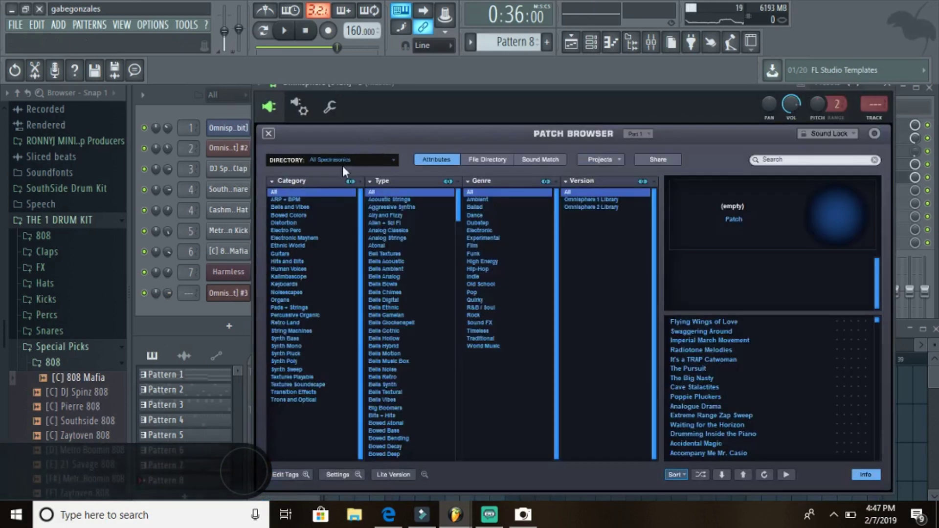
pyautogui.click(286, 269)
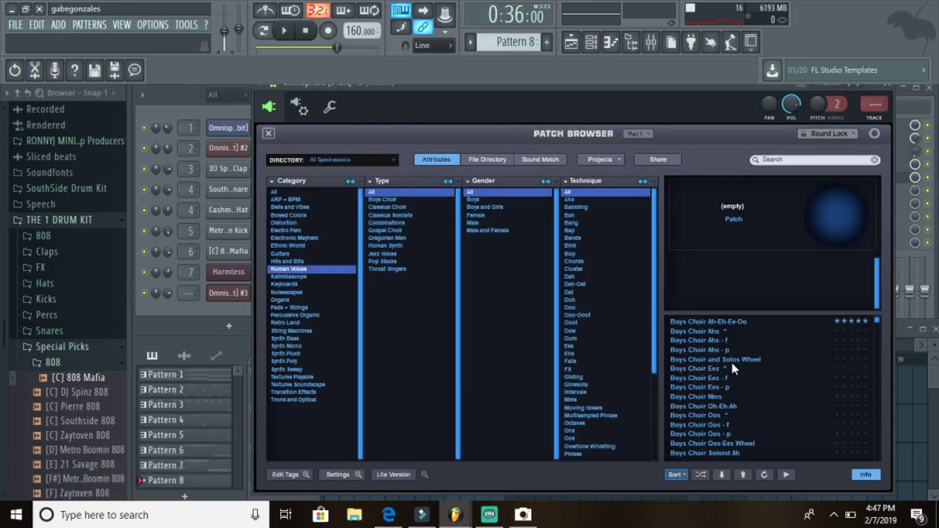
pyautogui.click(750, 364)
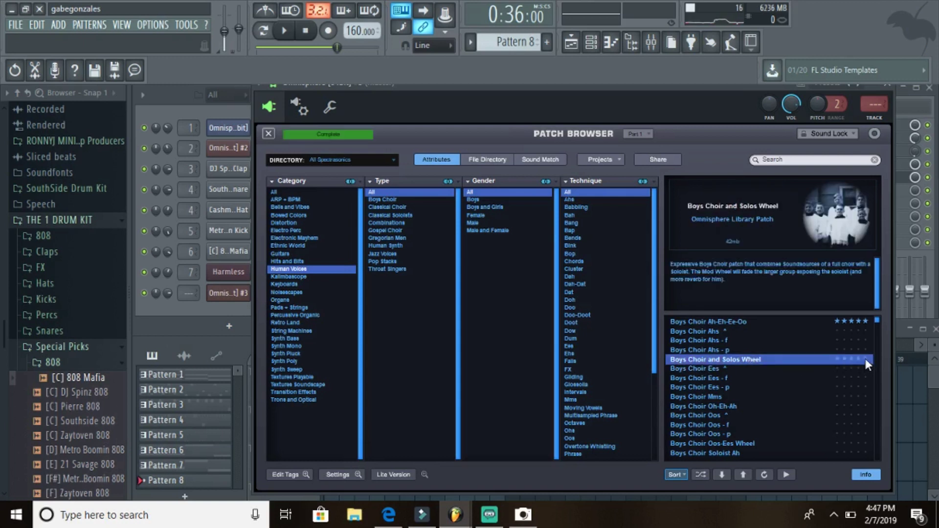
pyautogui.click(885, 84)
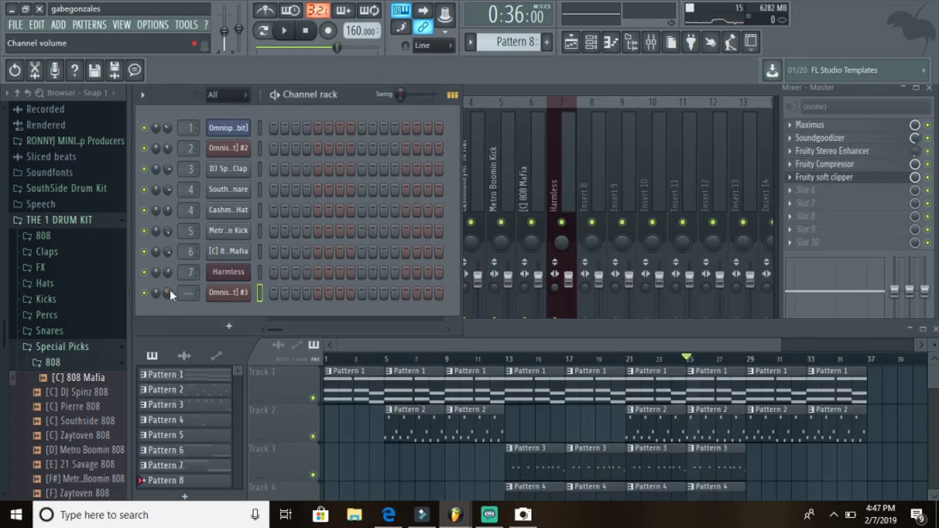
# Step: Paste the copied melody into the new Omnisphere channel and place Pattern 8 clips on track 8 at bars 29 and 33
pyautogui.rightClick(230, 292)
pyautogui.click(422, 320)
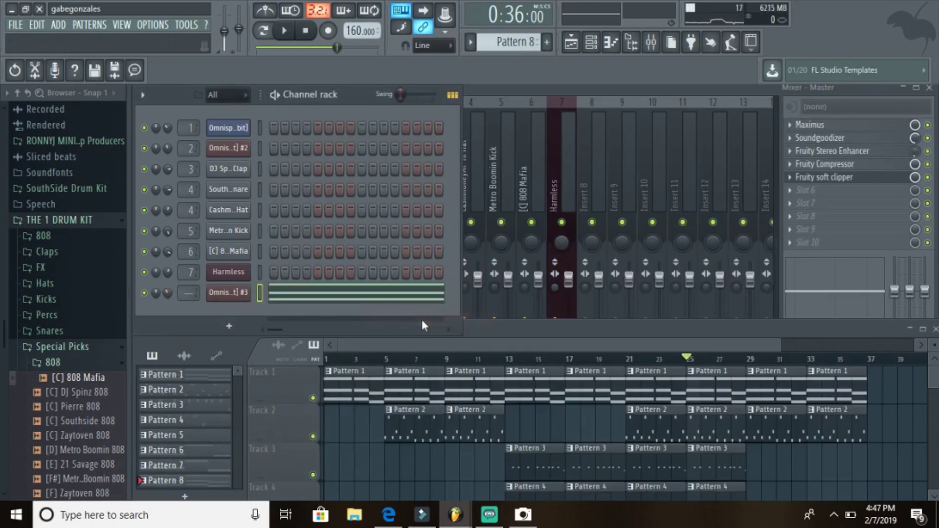
pyautogui.doubleClick(573, 336)
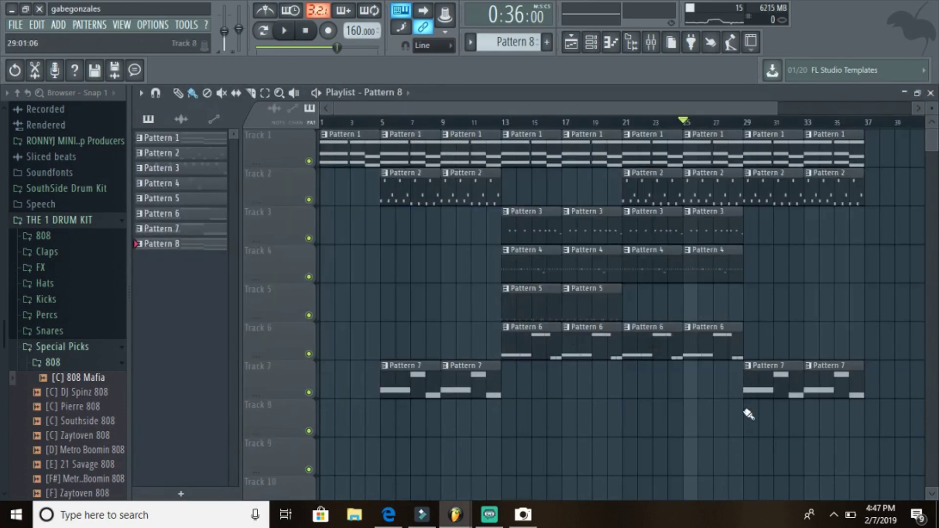
pyautogui.moveTo(748, 414); pyautogui.dragTo(806, 414)
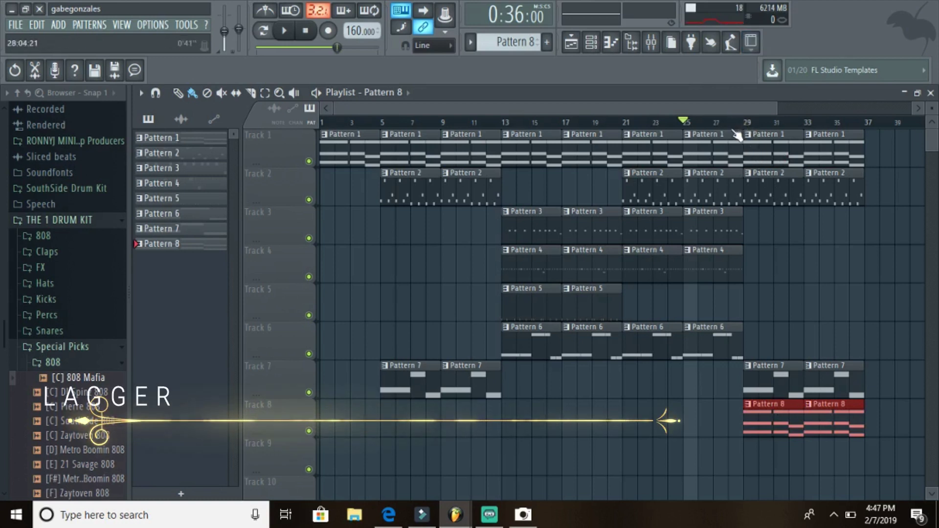
# Step: Play the song from bar 25 through the section with the choir layer, and stop playback
pyautogui.press('space')
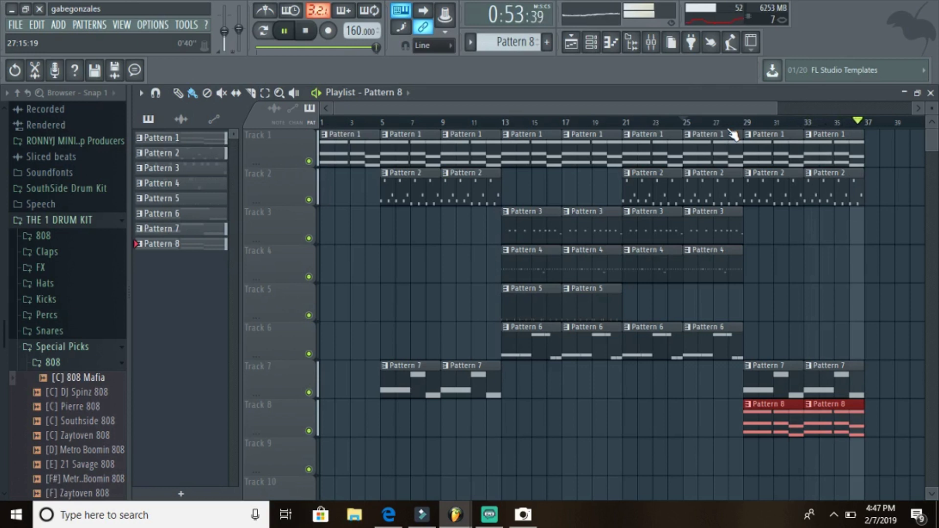
pyautogui.press('space')
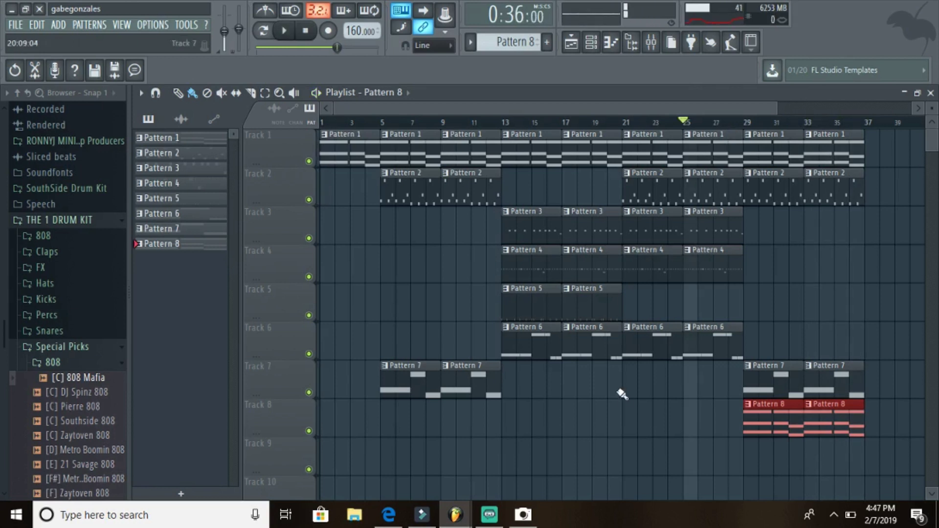
pyautogui.scroll(-3, 639, 394)
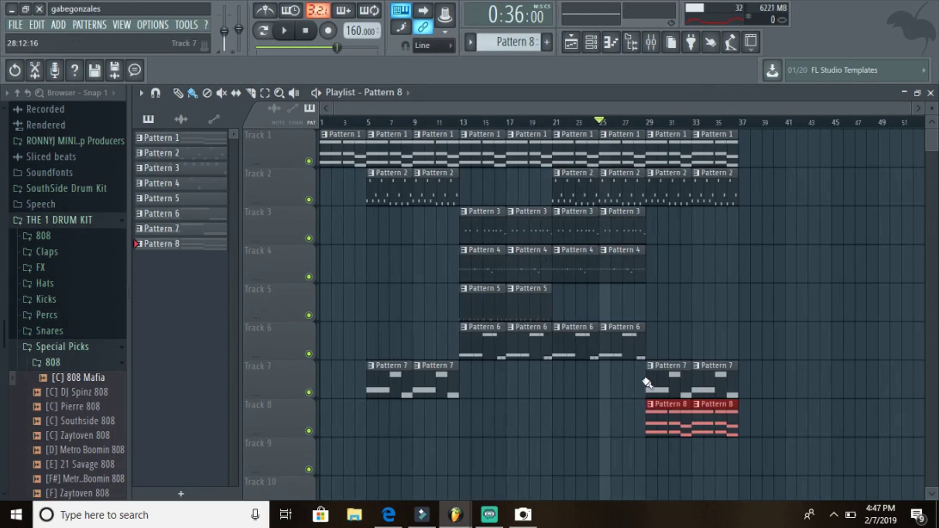
# Step: Duplicate the clips of bars 13 to 28 so the copy starts at bar 37, and play the song from bar 25
pyautogui.moveTo(641, 376); pyautogui.dragTo(749, 157)
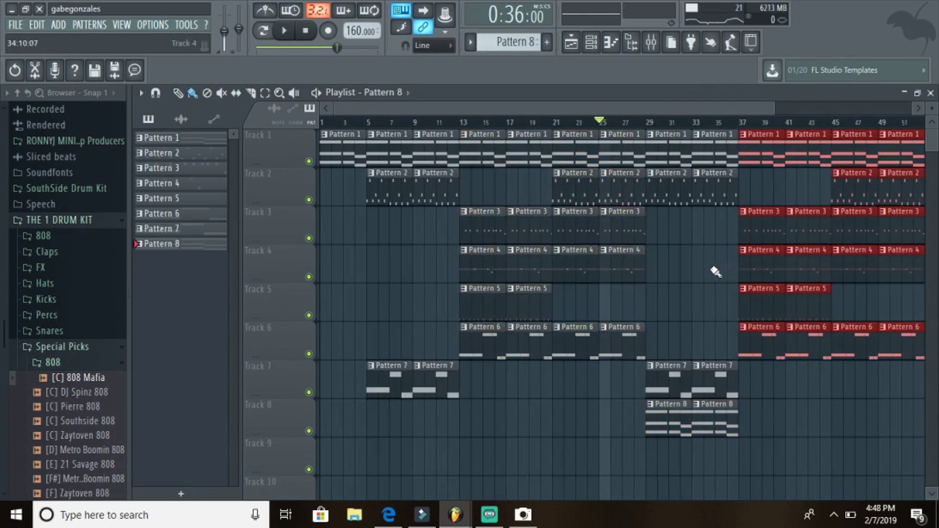
pyautogui.scroll(-2, 694, 278)
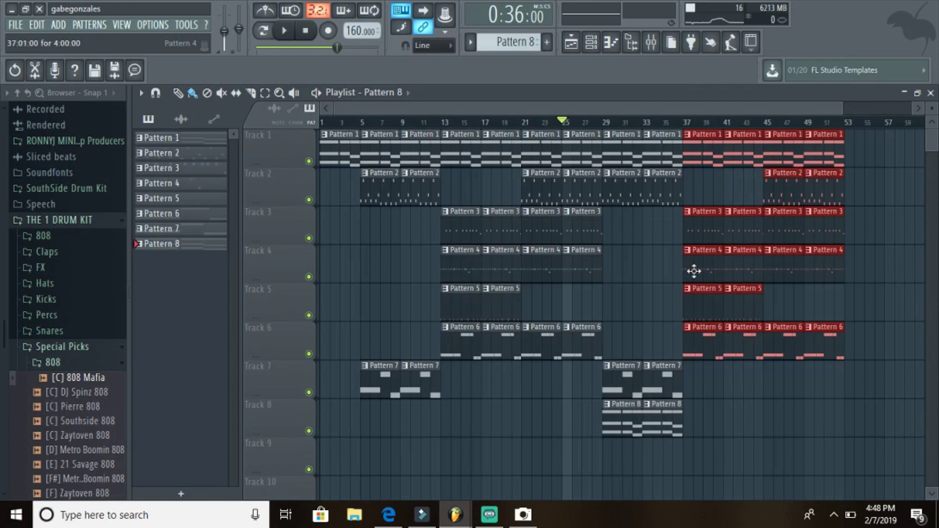
pyautogui.press('space')
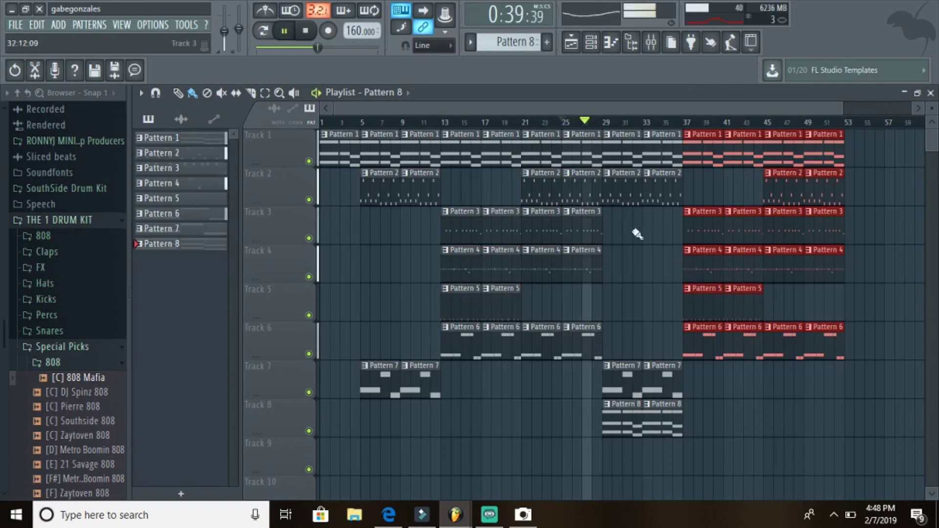
# Step: Deselect the copied clips and trim the starts of the bar 37 clips of Patterns 3, 4, 5 and 6 to bar 39
pyautogui.keyDown('ctrl'); pyautogui.click(657, 240); pyautogui.keyUp('ctrl')
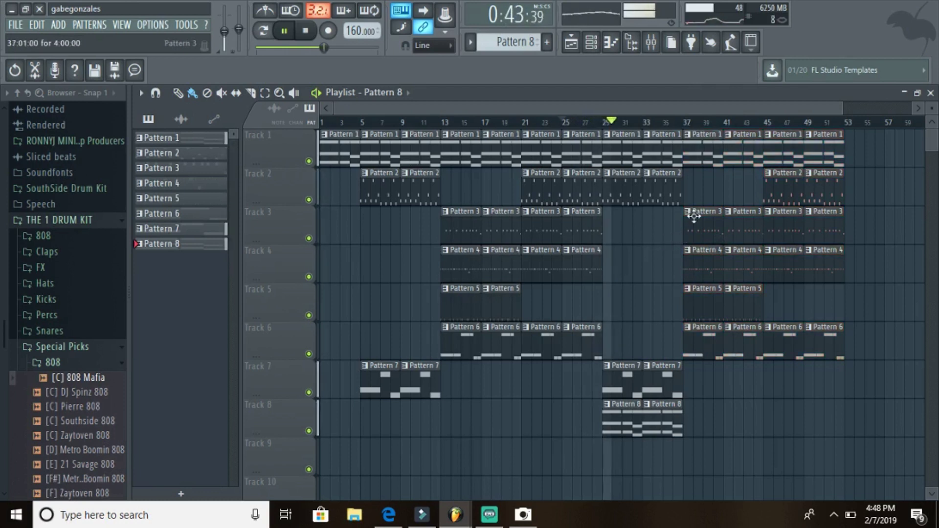
pyautogui.moveTo(683, 227); pyautogui.dragTo(702, 227)
pyautogui.moveTo(682, 262); pyautogui.dragTo(700, 266)
pyautogui.moveTo(683, 300); pyautogui.dragTo(702, 304)
pyautogui.moveTo(688, 337); pyautogui.dragTo(703, 340)
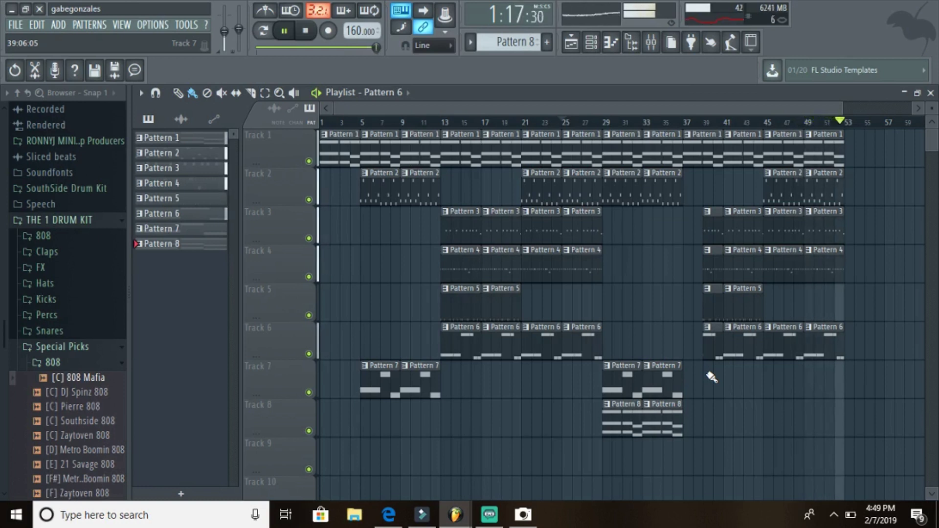
# Step: Play the song from bar 37 through the trimmed drum and 808 entry, and stop playback
pyautogui.press('space')
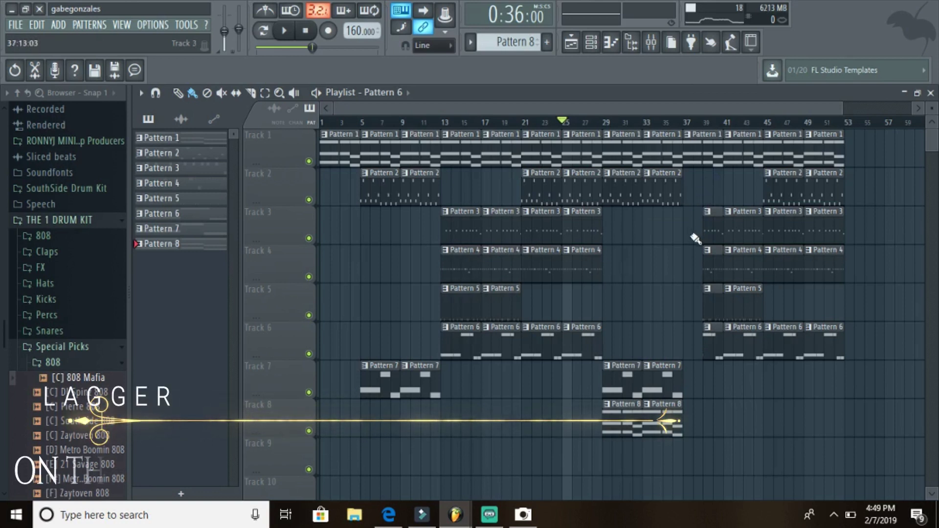
pyautogui.click(687, 123)
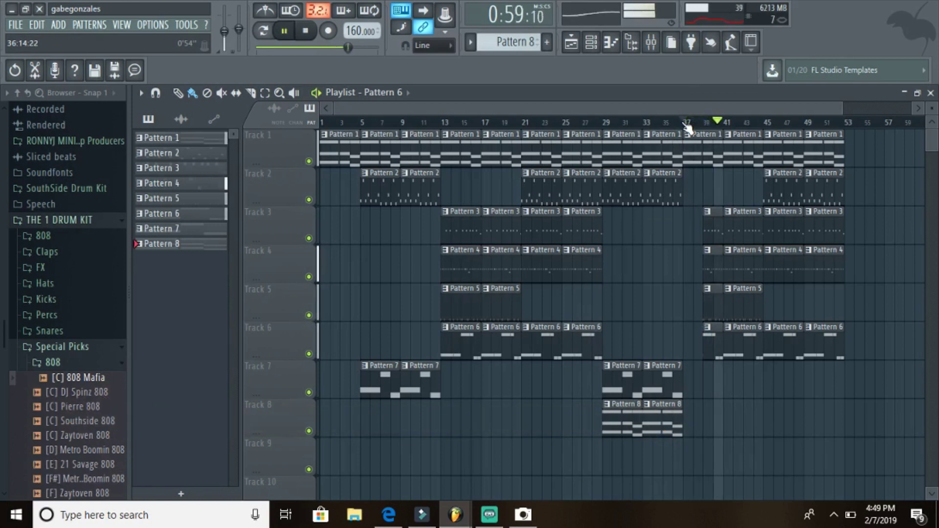
pyautogui.press('space')
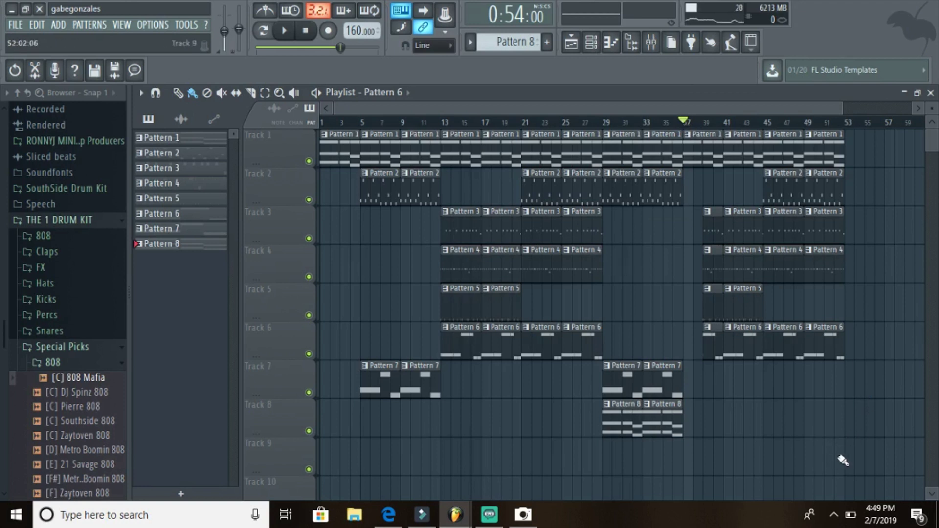
# Step: Duplicate the clips of bars 29 to 52 so the copied section starts at bar 53
pyautogui.moveTo(850, 459); pyautogui.dragTo(854, 185)
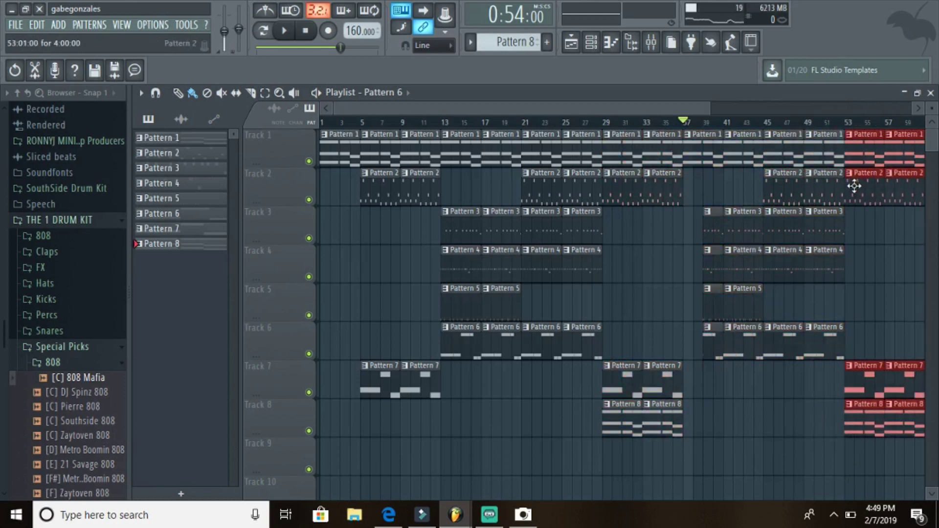
pyautogui.scroll(-2, 836, 294)
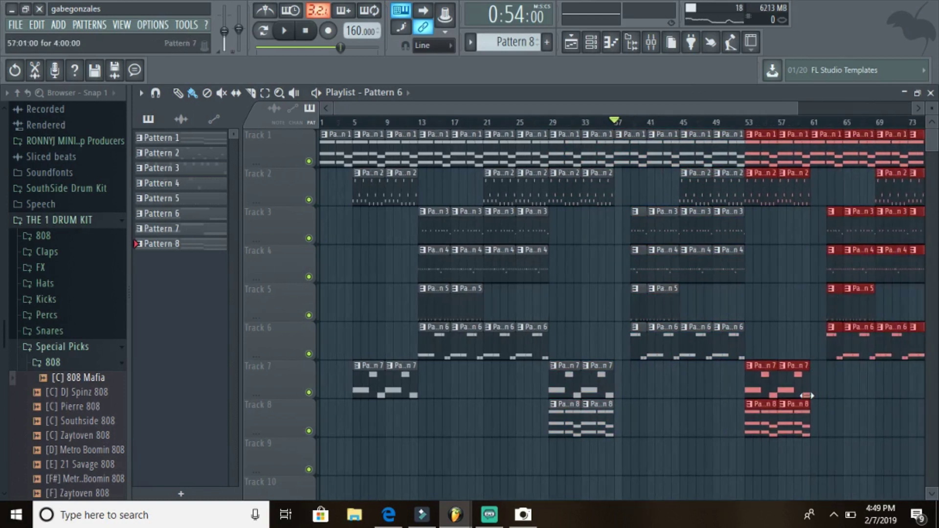
# Step: Play the song from bar 52 into the duplicated section and stop playback
pyautogui.click(735, 122)
pyautogui.press('space')
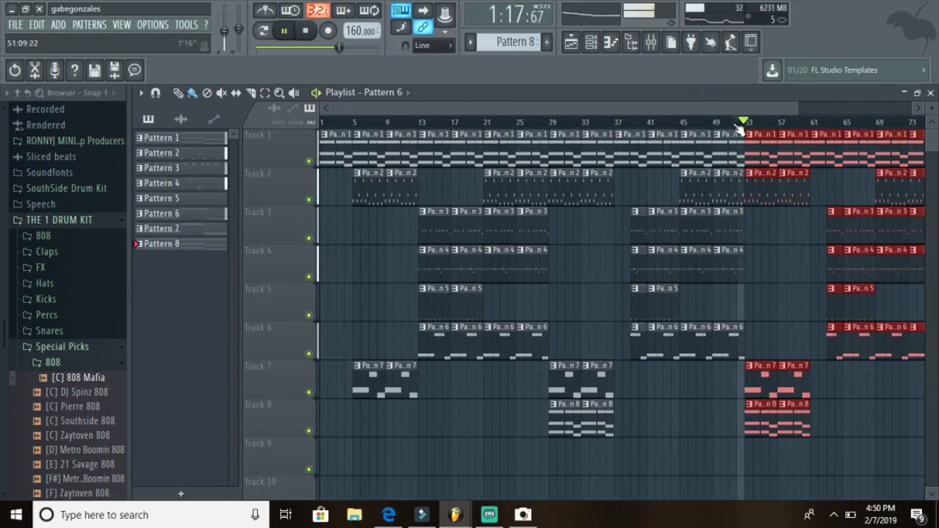
pyautogui.moveTo(741, 109); pyautogui.dragTo(862, 125)
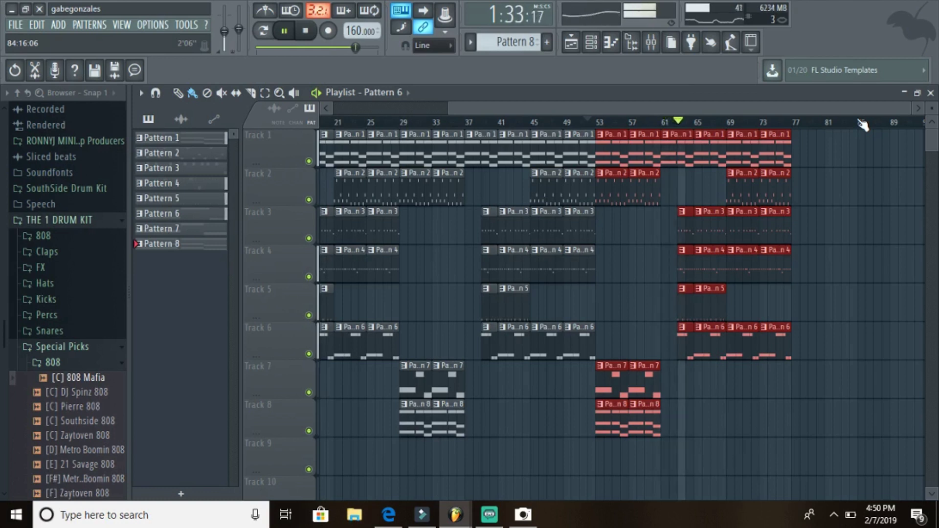
pyautogui.press('space')
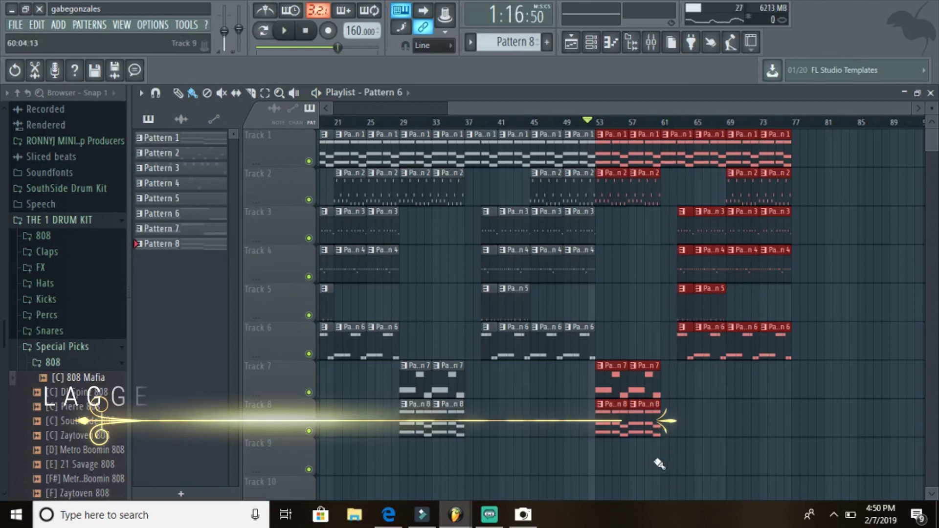
# Step: Select the time range from bar 69 to bar 77 covering the last clips of the song
pyautogui.click(727, 123)
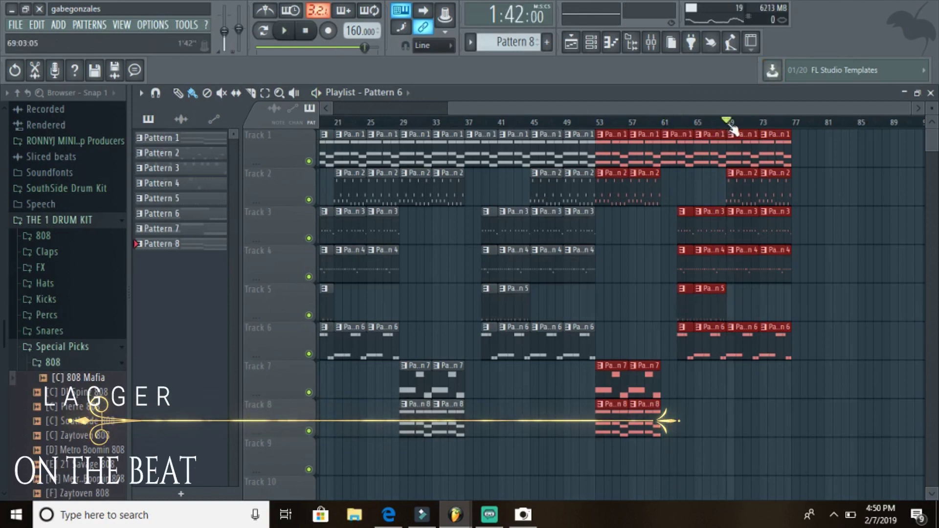
pyautogui.moveTo(729, 126); pyautogui.dragTo(791, 137)
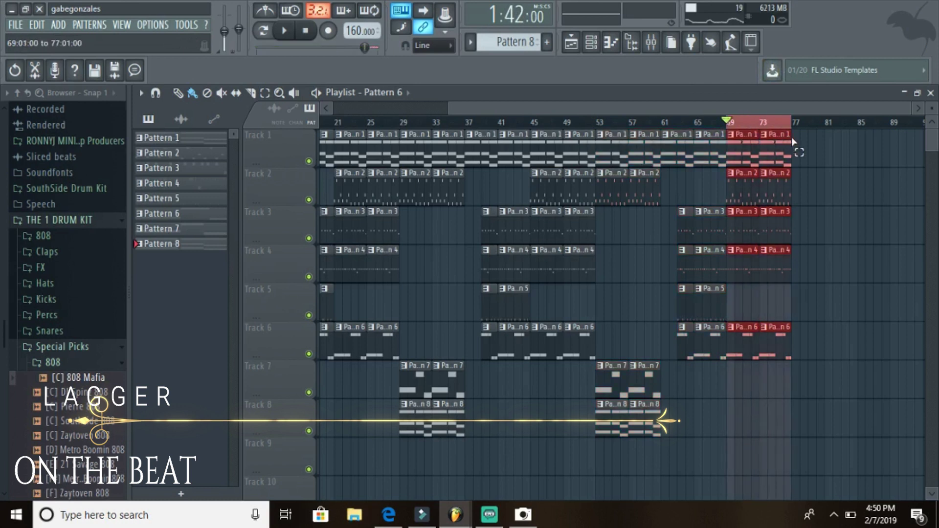
pyautogui.click(727, 125)
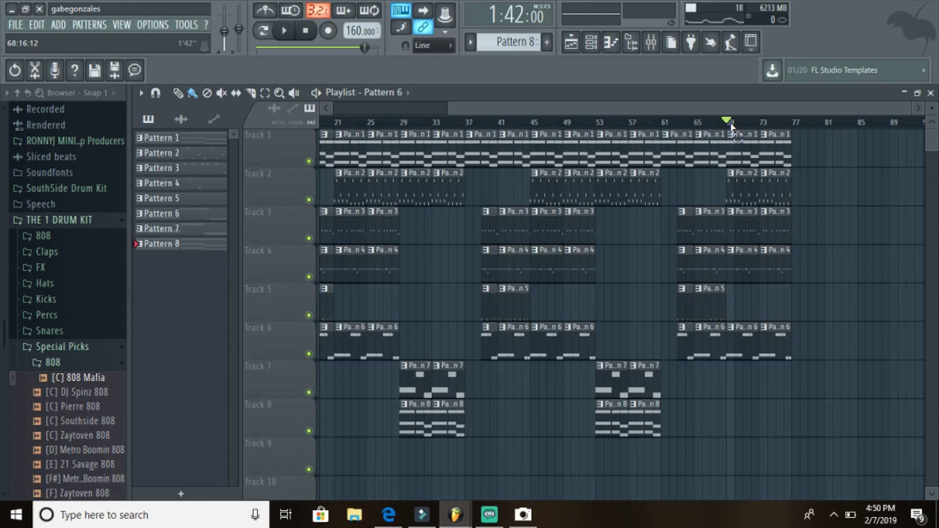
pyautogui.moveTo(731, 126); pyautogui.dragTo(790, 132)
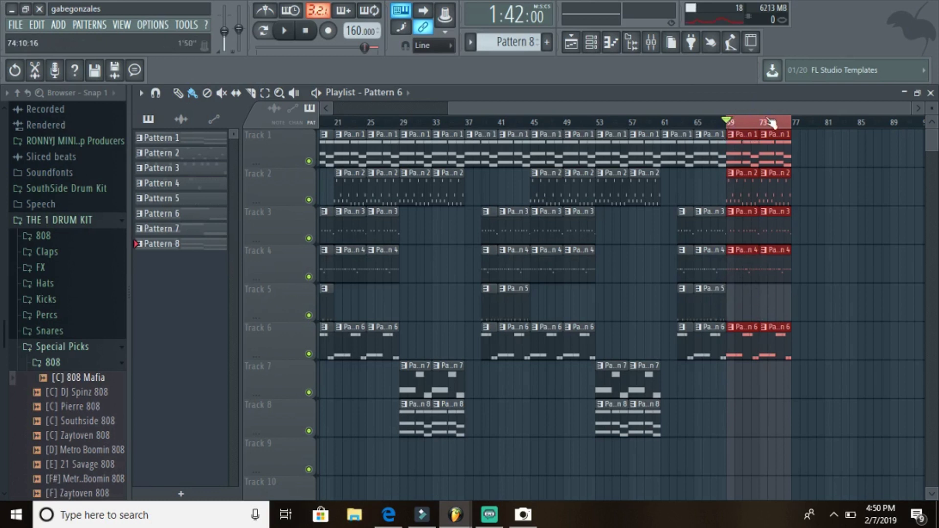
# Step: Create an automation clip for the Master volume over the selected bars and pull its end point down to zero for a fade-out
pyautogui.click(652, 43)
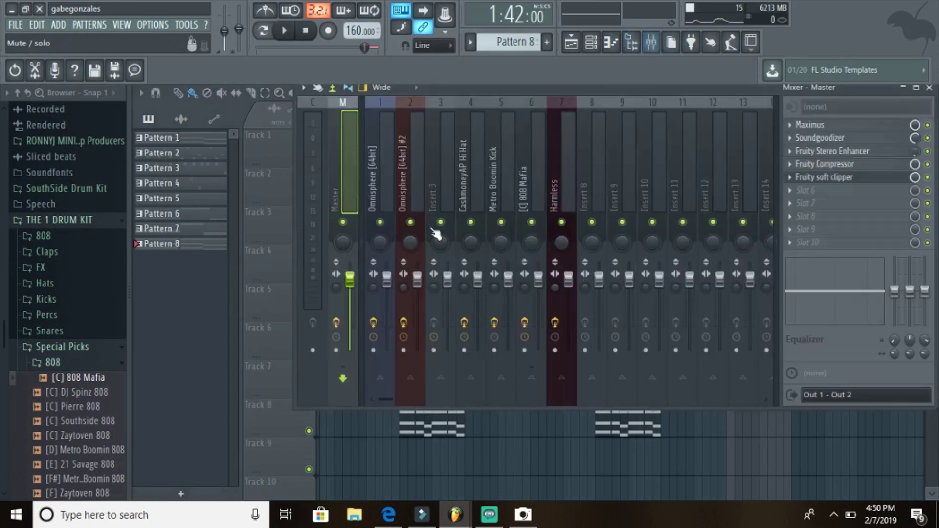
pyautogui.rightClick(350, 284)
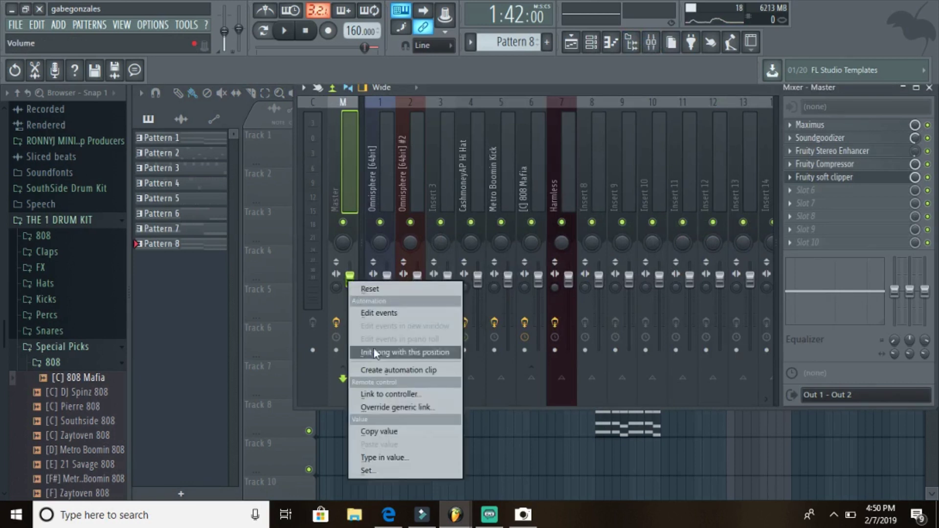
pyautogui.click(378, 371)
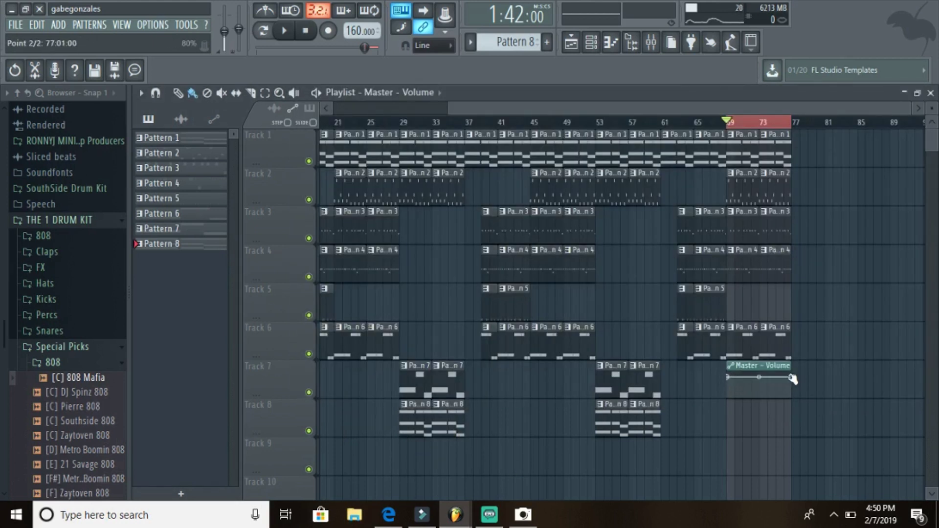
pyautogui.moveTo(793, 379); pyautogui.dragTo(793, 399)
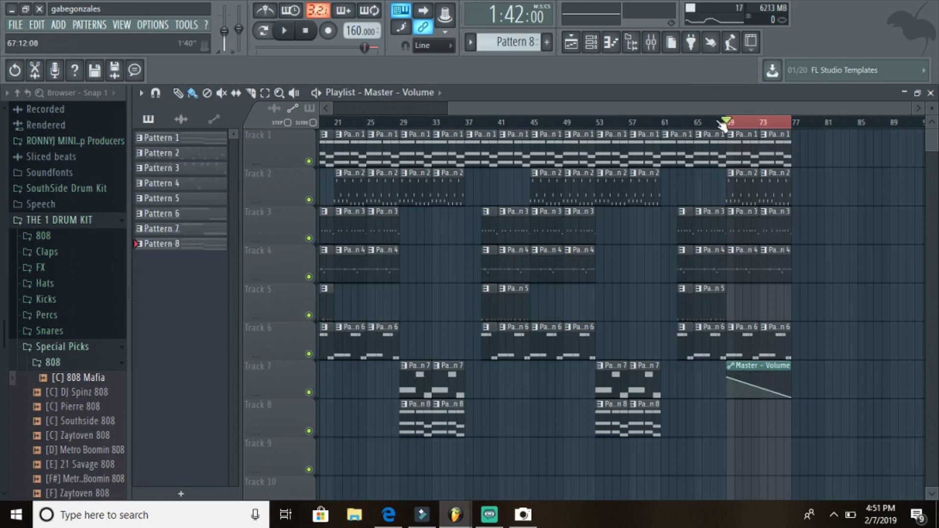
# Step: Play the song from bar 61 through the Master volume fade-out, and stop playback
pyautogui.click(662, 125)
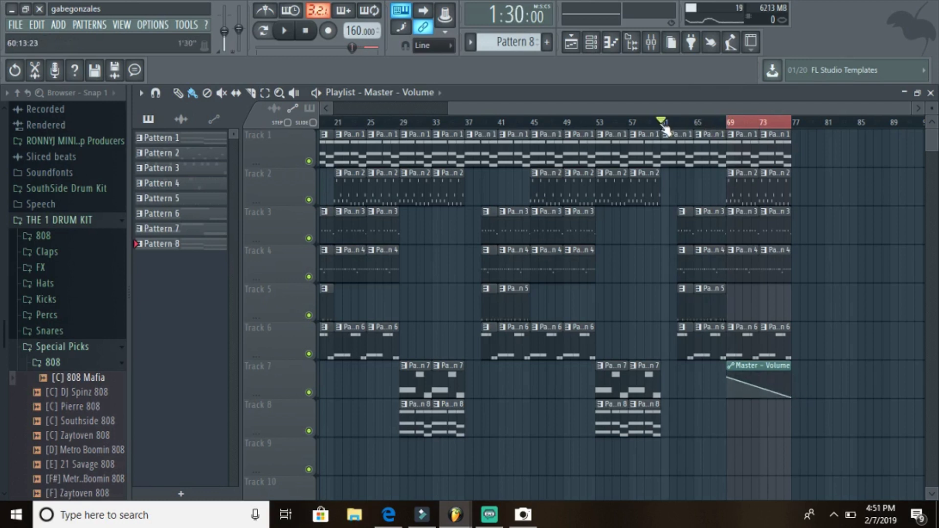
pyautogui.press('space')
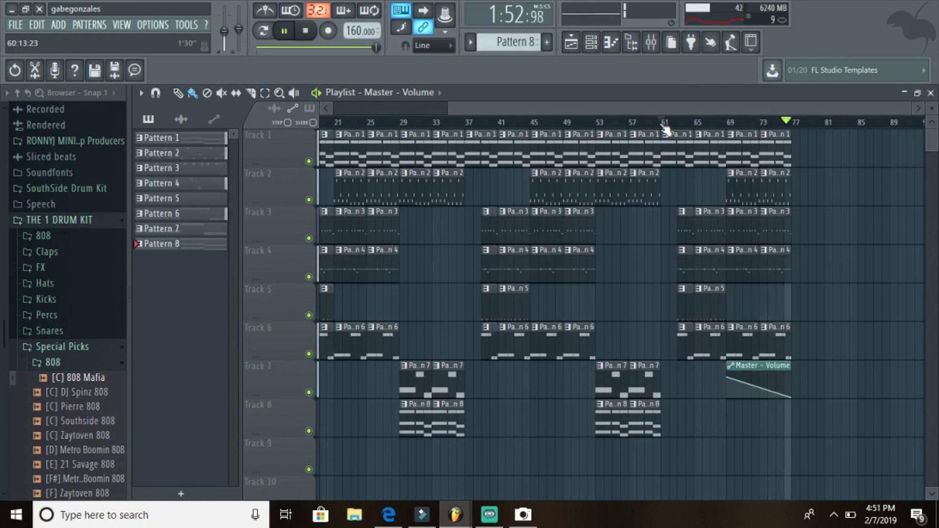
pyautogui.click(664, 125)
pyautogui.press('space')
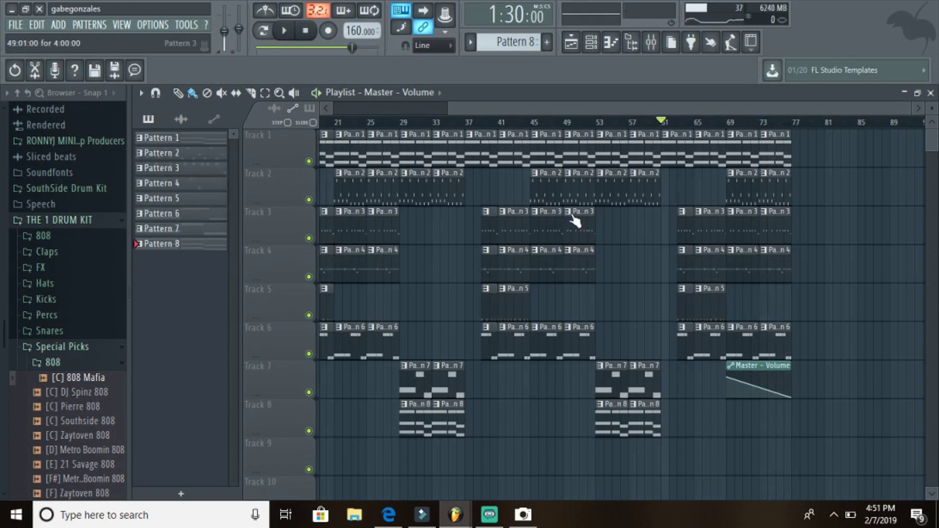
# Step: Fit the whole arrangement in the playlist view and collapse the 808 and Special Picks folders in the browser
pyautogui.scroll(-2, 575, 221)
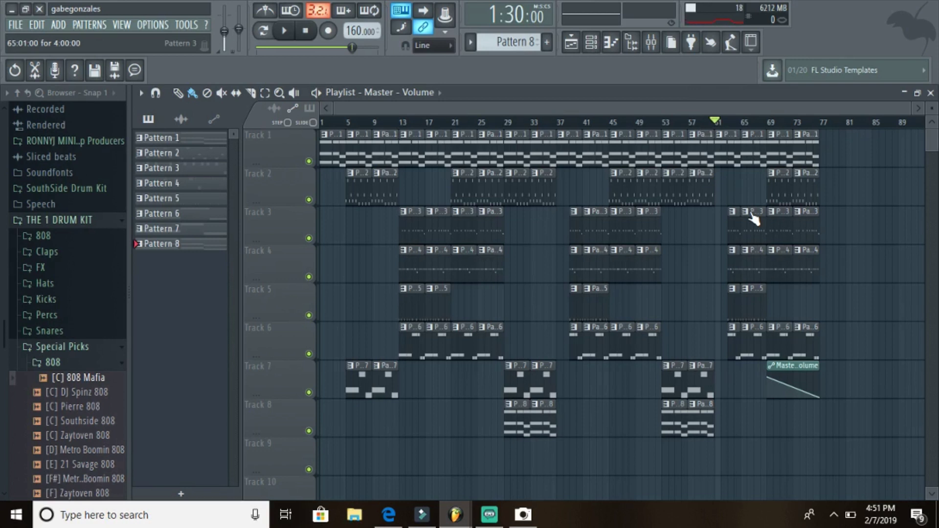
pyautogui.click(62, 367)
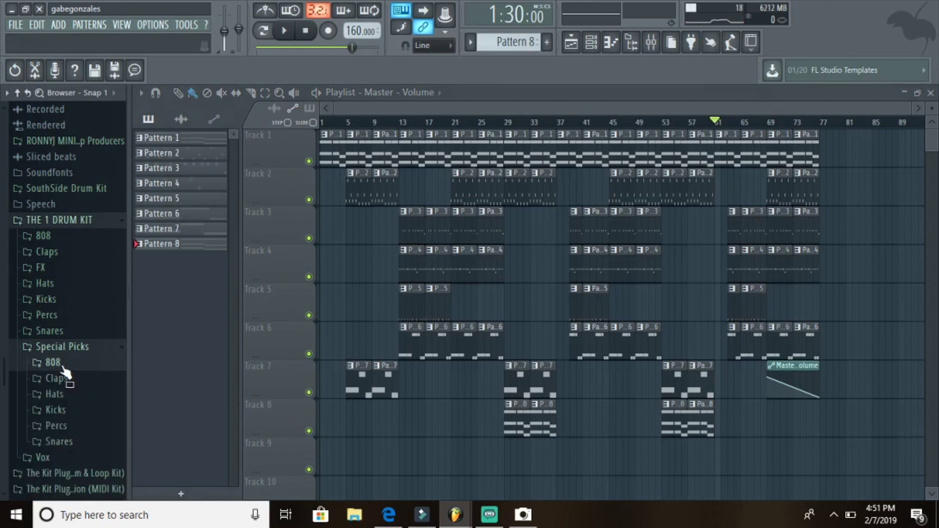
pyautogui.click(56, 351)
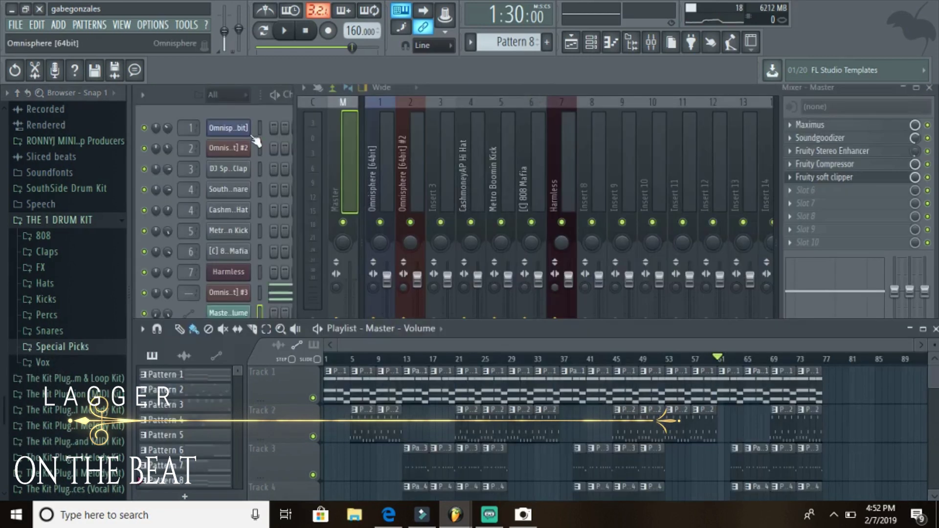
# Step: Select Pattern 1 and open the piano roll of the first Omnisphere channel to review its chords
pyautogui.click(163, 374)
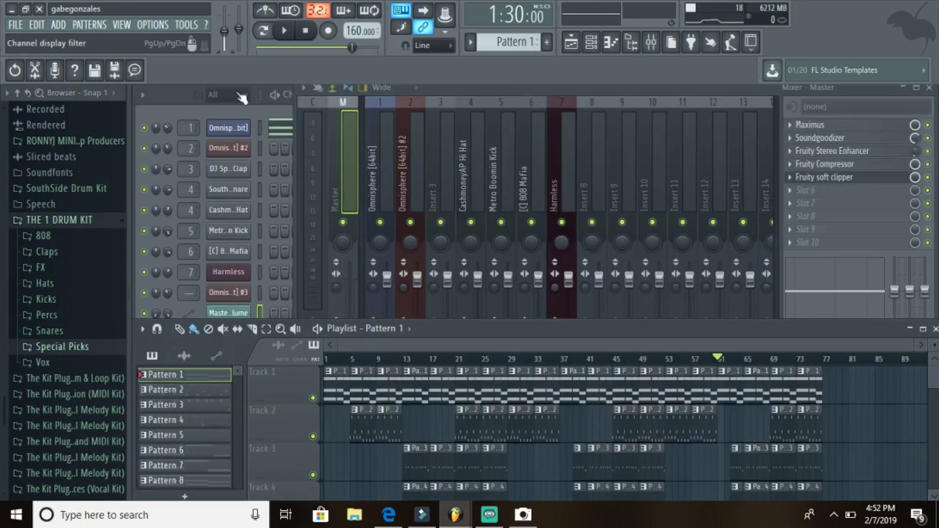
pyautogui.rightClick(230, 132)
pyautogui.click(279, 128)
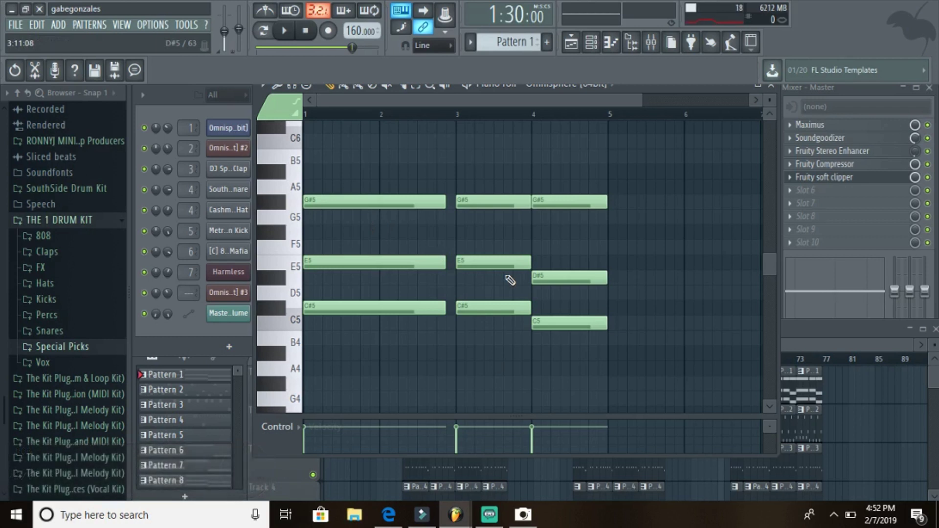
# Step: Open the piano roll of the second Omnisphere channel with Pattern 2 selected to review its melody notes
pyautogui.rightClick(237, 148)
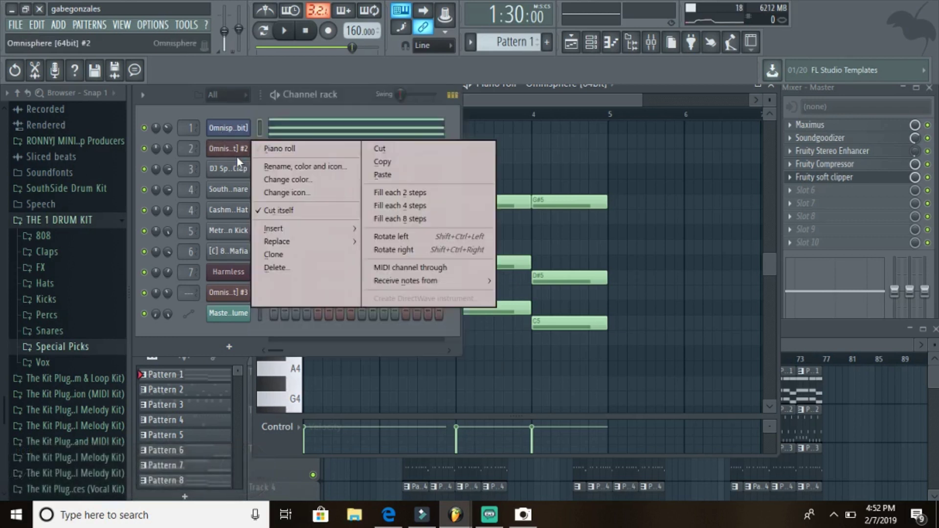
pyautogui.click(260, 149)
pyautogui.click(209, 391)
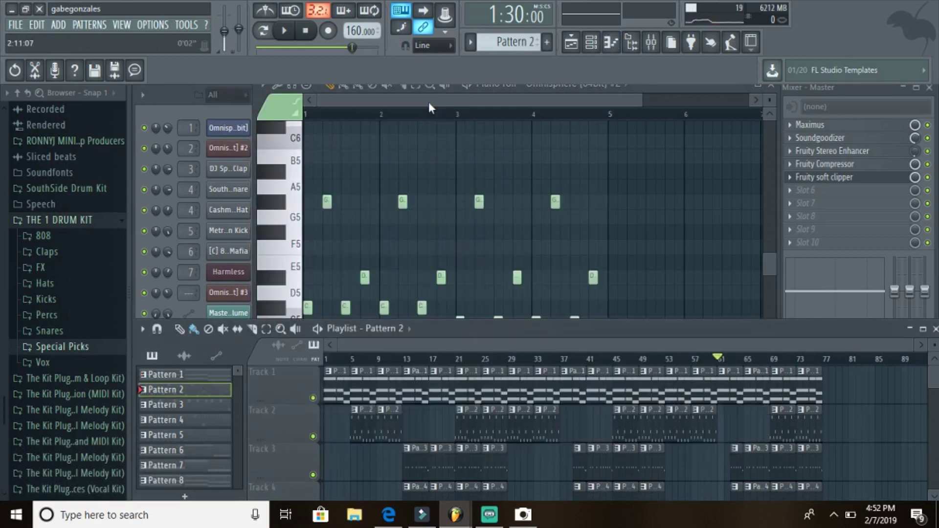
pyautogui.click(428, 101)
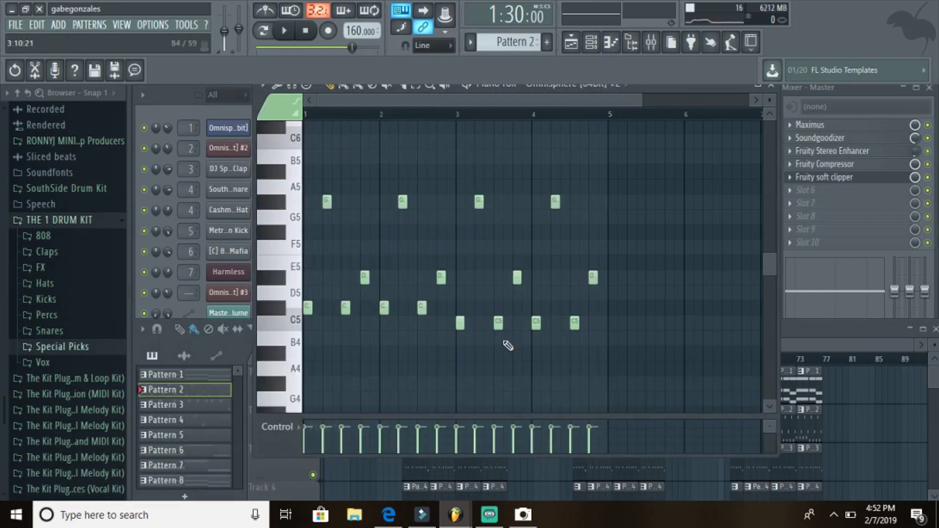